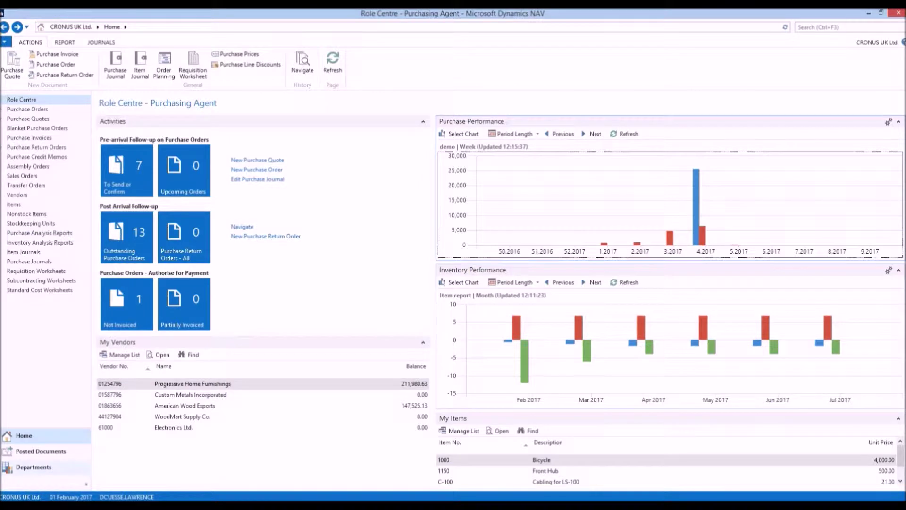
Open the Vendors list in Purchase Planning and bring up the AR Day Property Management vendor card.
left_click(34, 467)
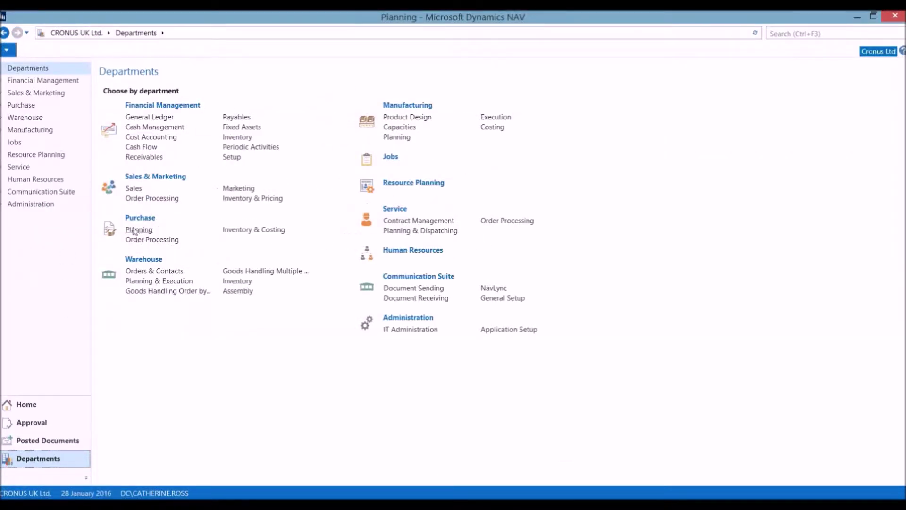
left_click(137, 230)
left_click(101, 76)
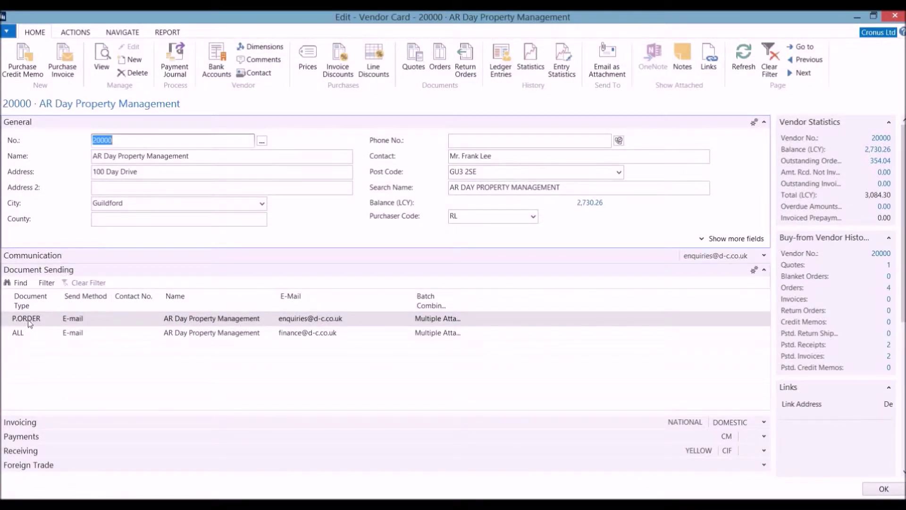
Review the available document types and send methods for the ALL line in the vendor's Document Sending settings.
left_click(29, 332)
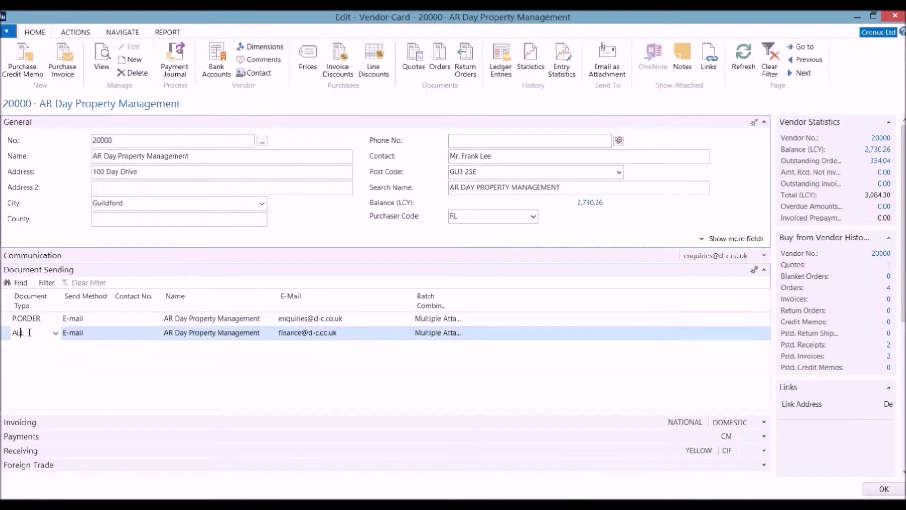
left_click(55, 333)
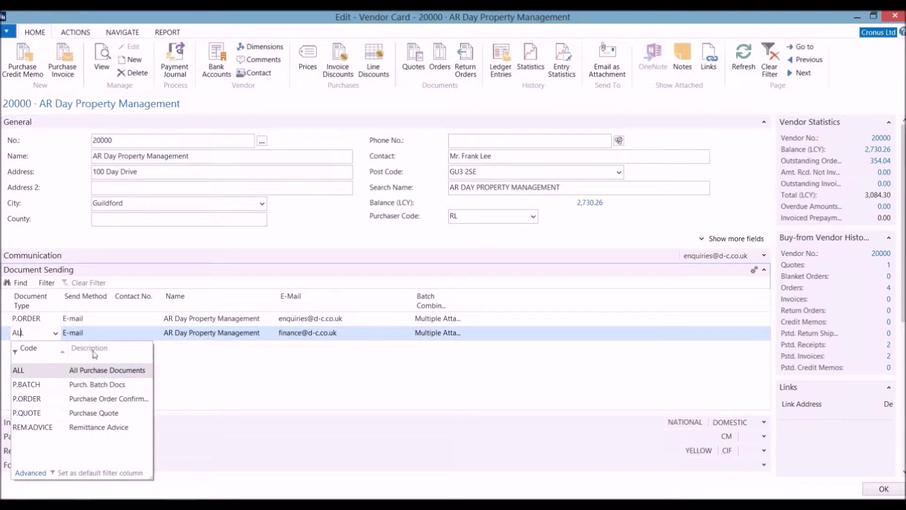
left_click(95, 335)
left_click(106, 333)
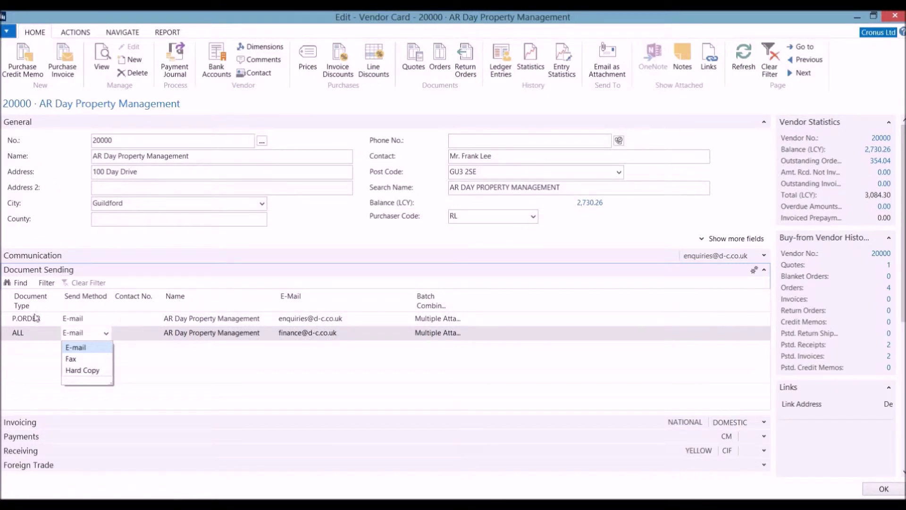
left_click(30, 320)
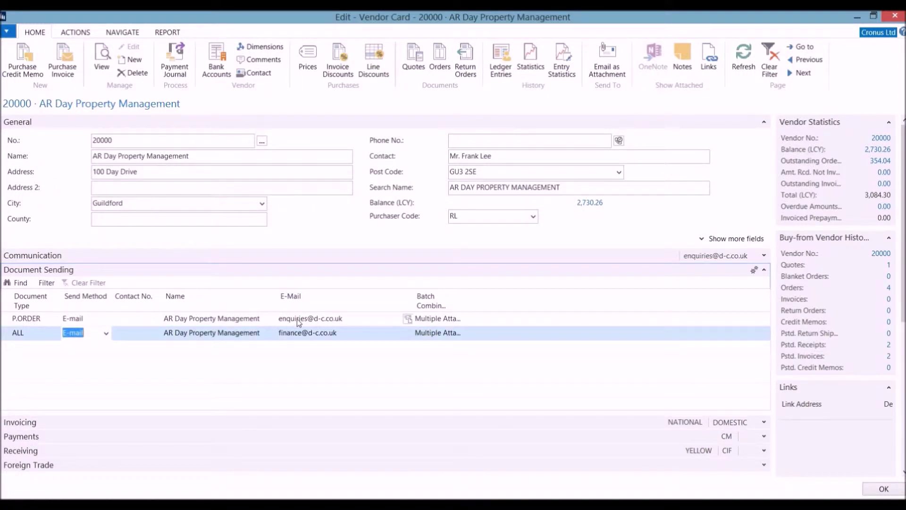
Open the vendor's purchase order with status Open and enter the vendor's quote reference as its Vendor Order No.
left_click(889, 288)
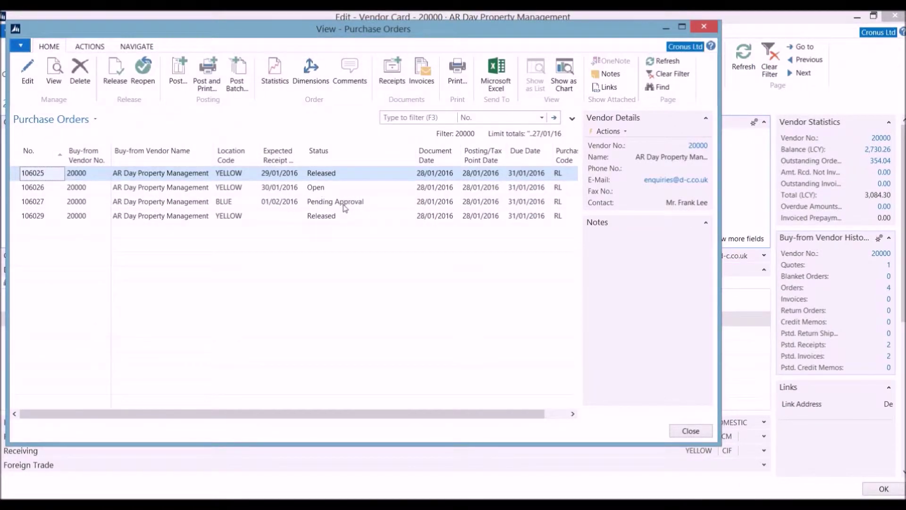
double_click(137, 188)
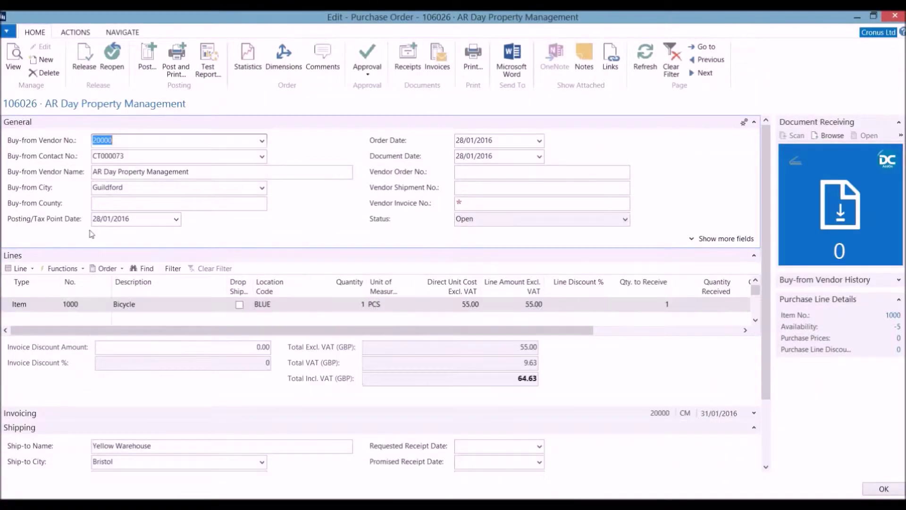
left_click(451, 175)
type("quote 12233")
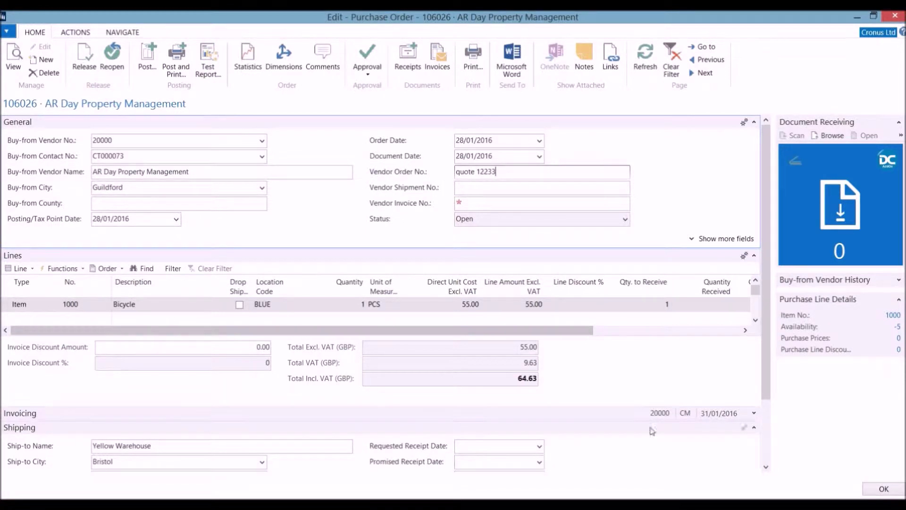
Add an Item line for 70002 Top Panel below the Bicycle line of the purchase order.
left_click(754, 428)
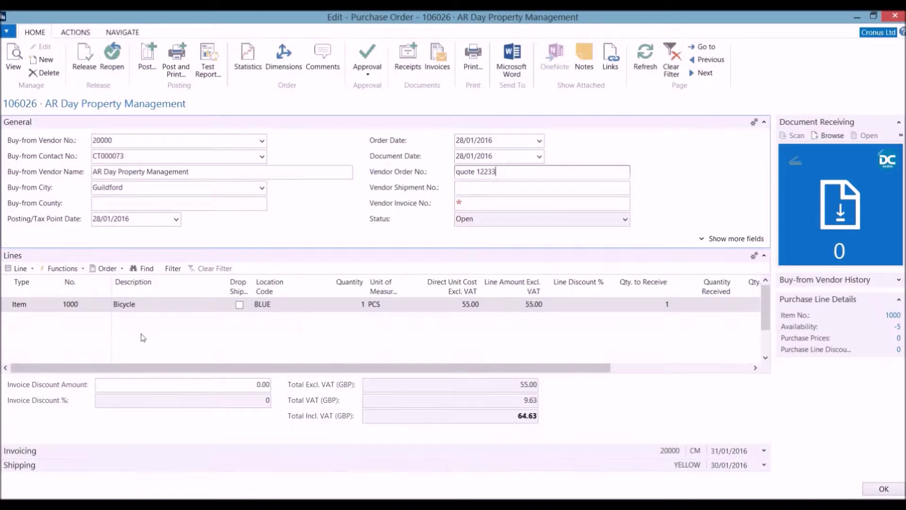
left_click(36, 317)
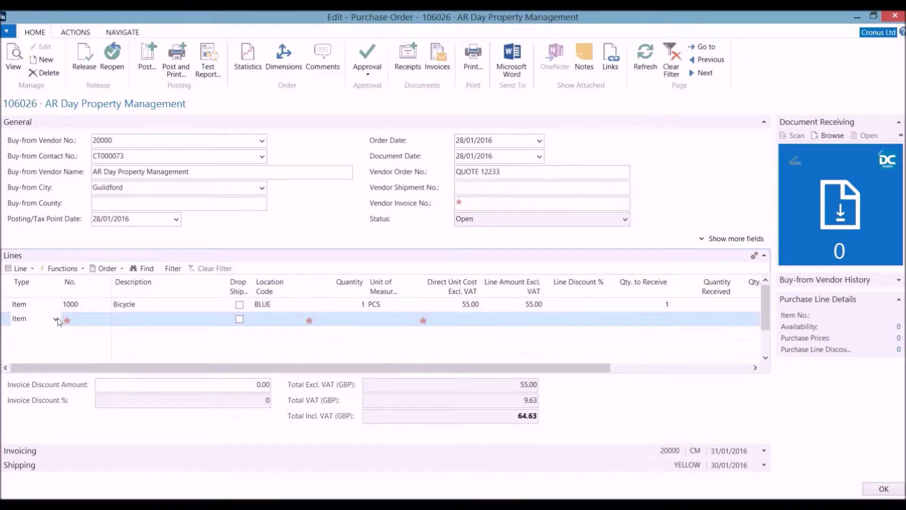
left_click(86, 322)
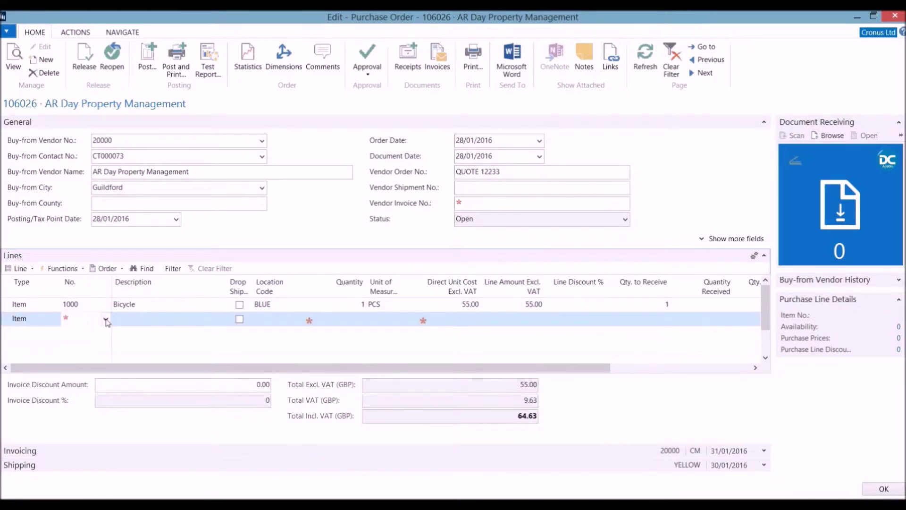
left_click(106, 320)
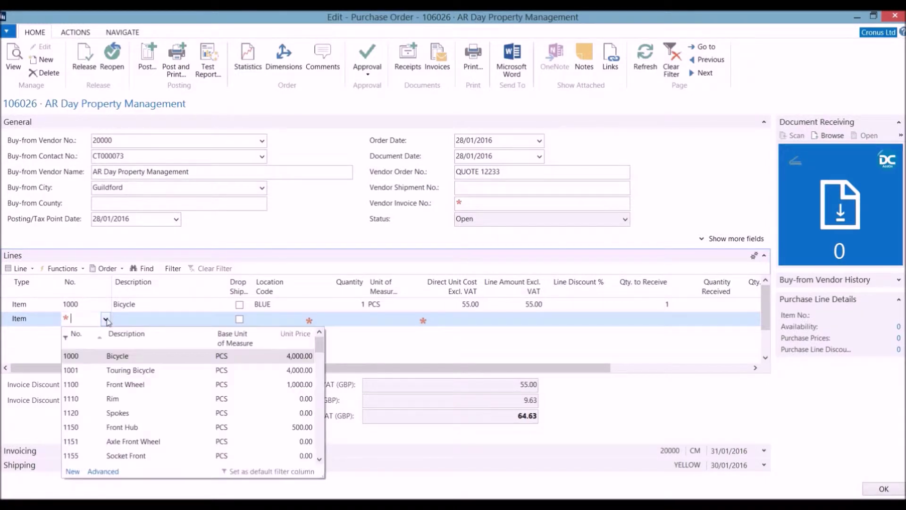
type("700")
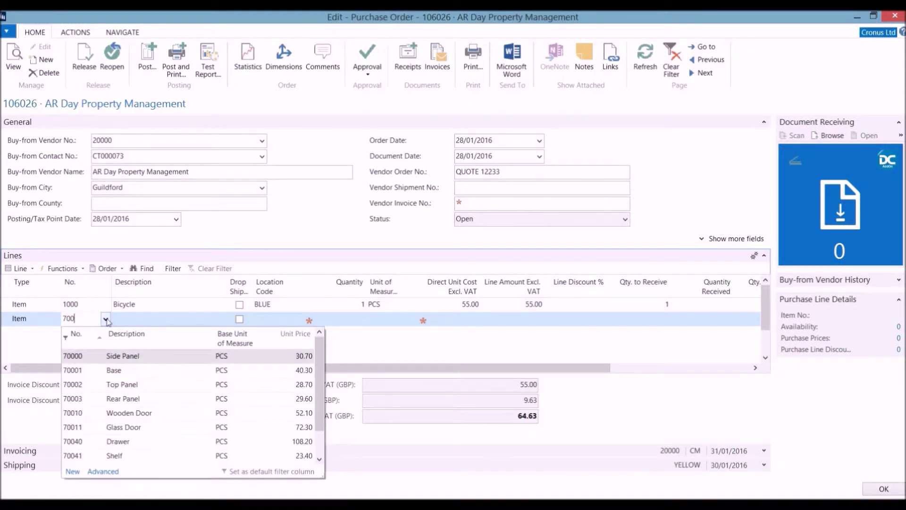
left_click(74, 388)
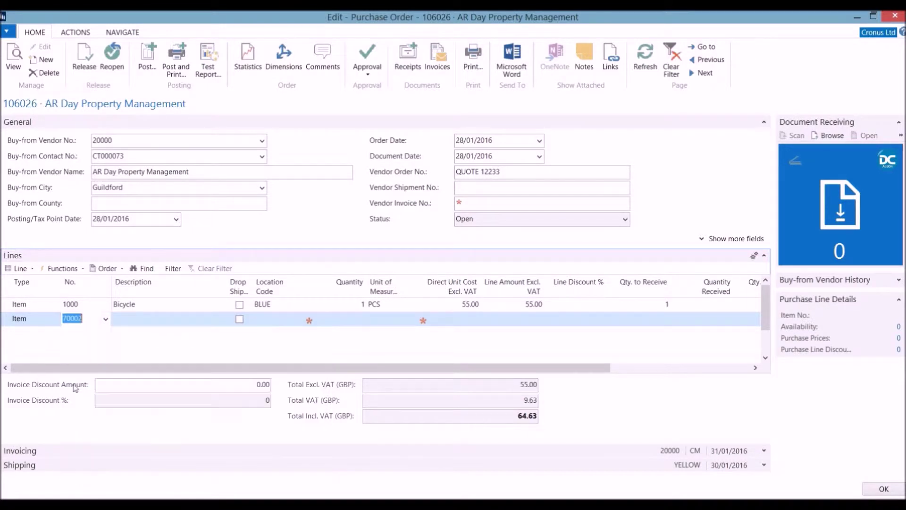
key("Tab")
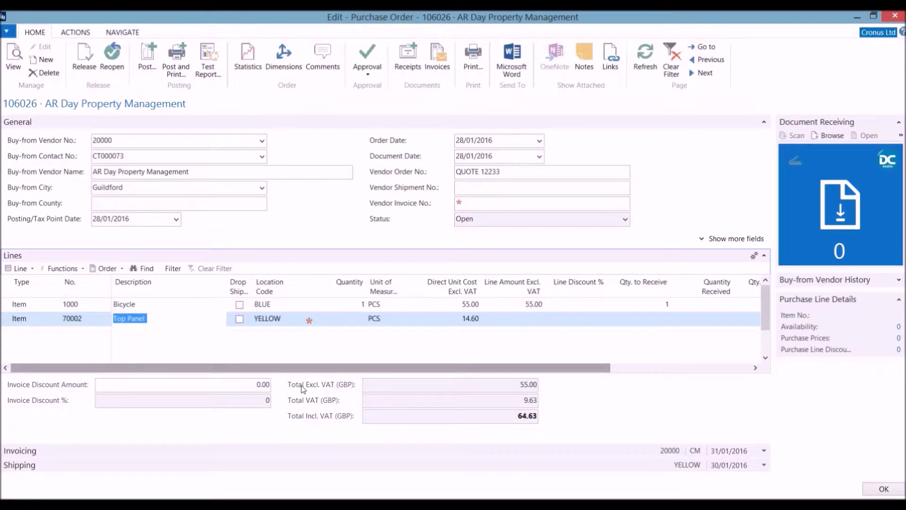
Set the Top Panel line's location code to BLUE and its quantity to 2.
key("Tab")
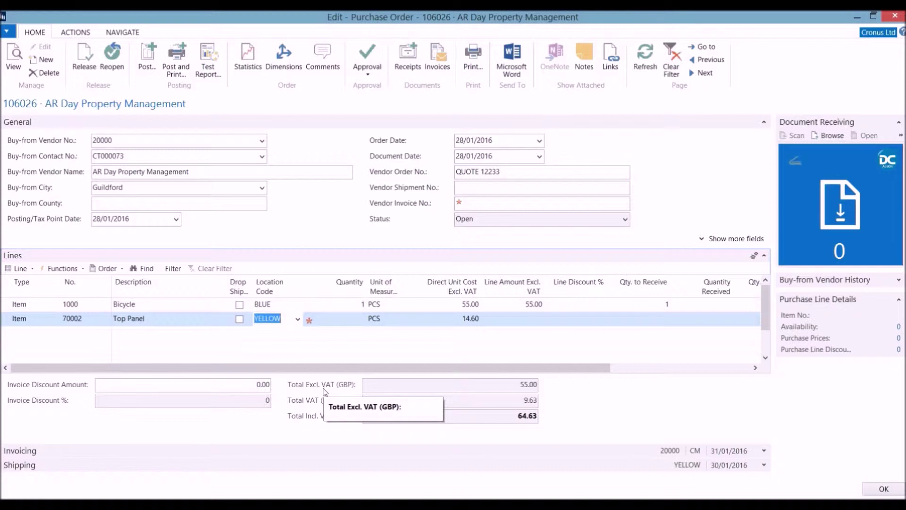
type("BLUE")
key("Tab")
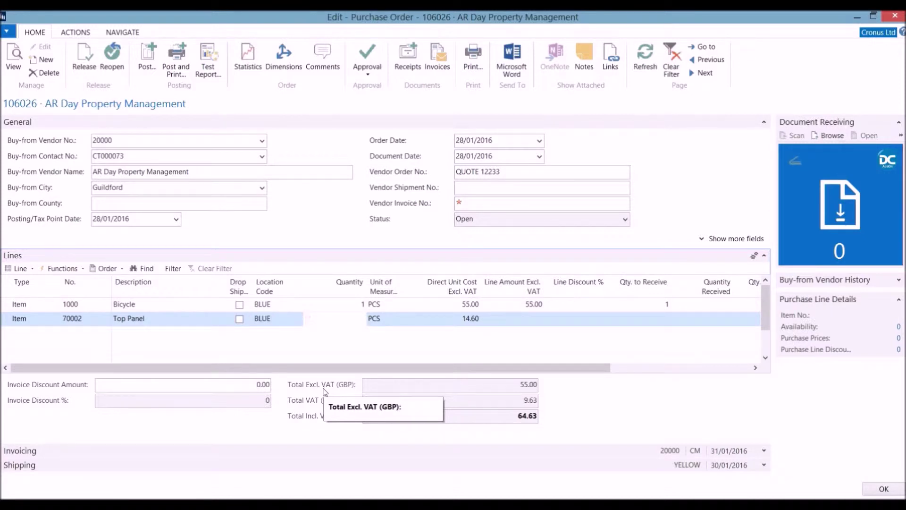
type("2")
key("Tab")
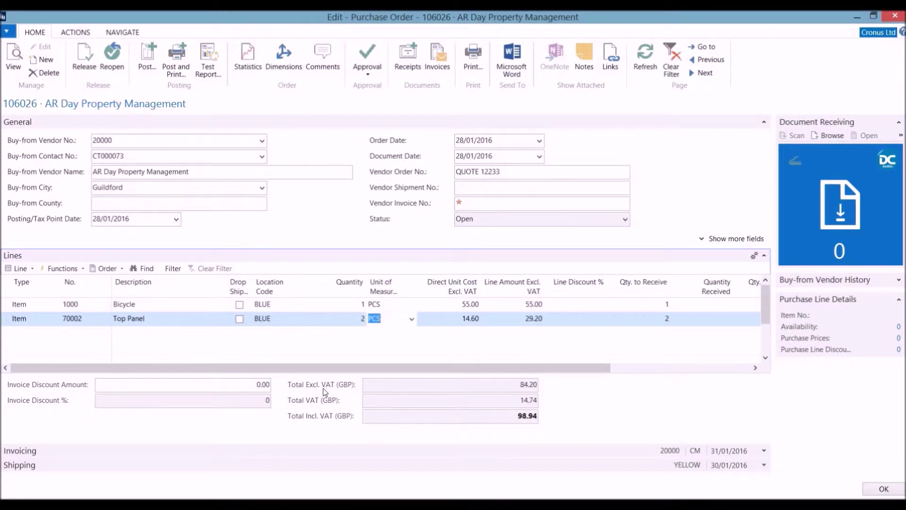
key("Up")
Add a G/L Account line for Consultant Services below the Top Panel line.
left_click(51, 334)
left_click(56, 335)
left_click(33, 360)
left_click(91, 336)
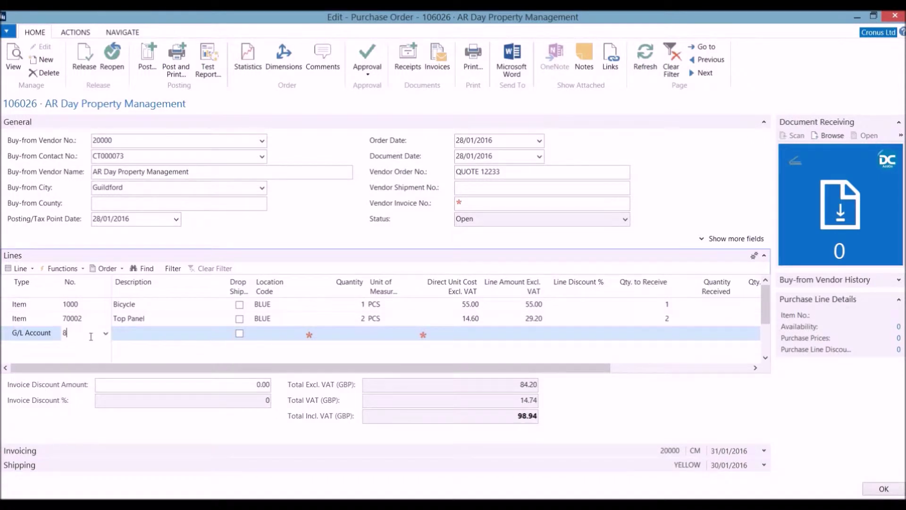
left_click(105, 383)
left_click(141, 331)
Set the Consultant Services line to quantity 1, unit of measure DAY and direct unit cost 1,500.
left_click(362, 335)
type("1")
key("Tab")
left_click(412, 335)
left_click(377, 399)
key("Tab")
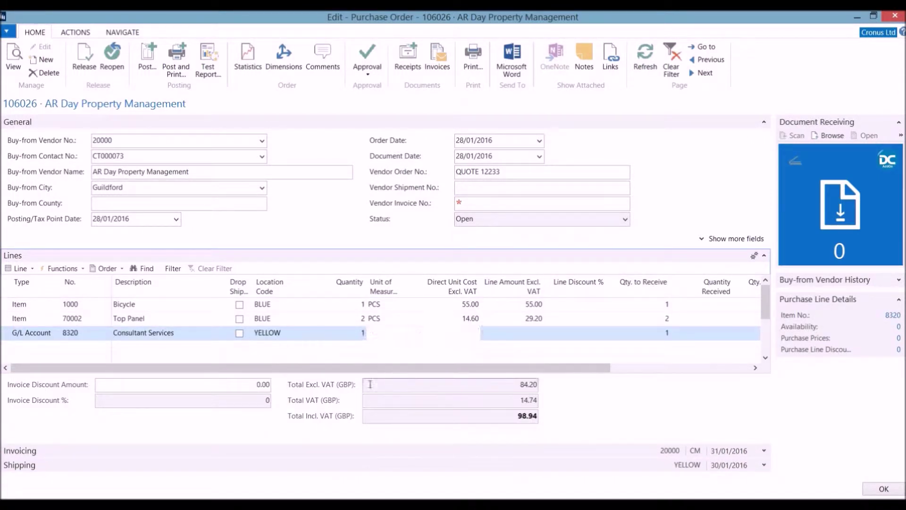
type("1,500")
key("Tab")
Add a blank-type line with standard text SC Shipping Charge and a comment line reading "enter free text here".
left_click(52, 347)
left_click(55, 348)
left_click(51, 360)
left_click(86, 353)
left_click(106, 348)
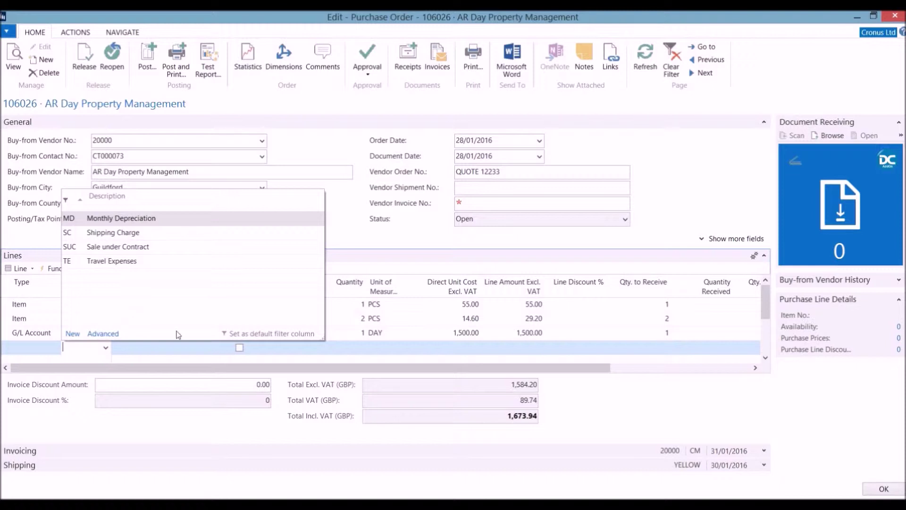
left_click(95, 232)
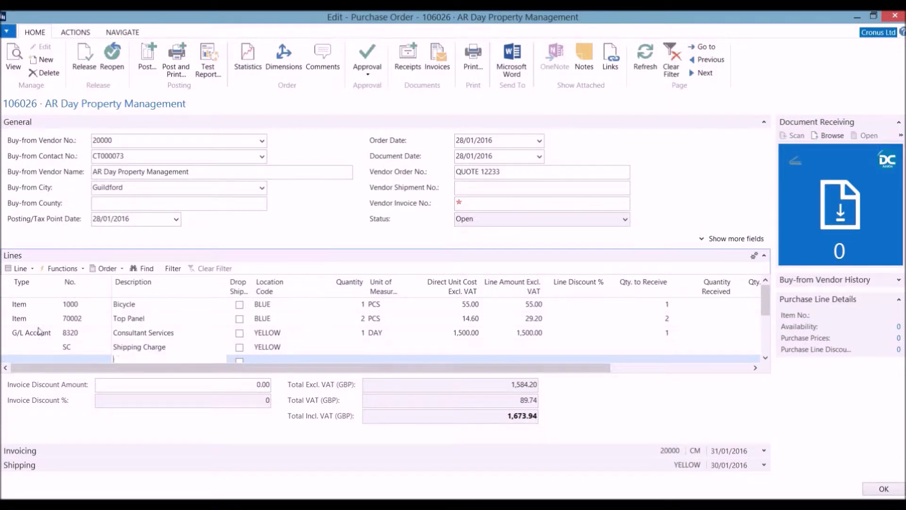
type("enter free text here")
key("Tab")
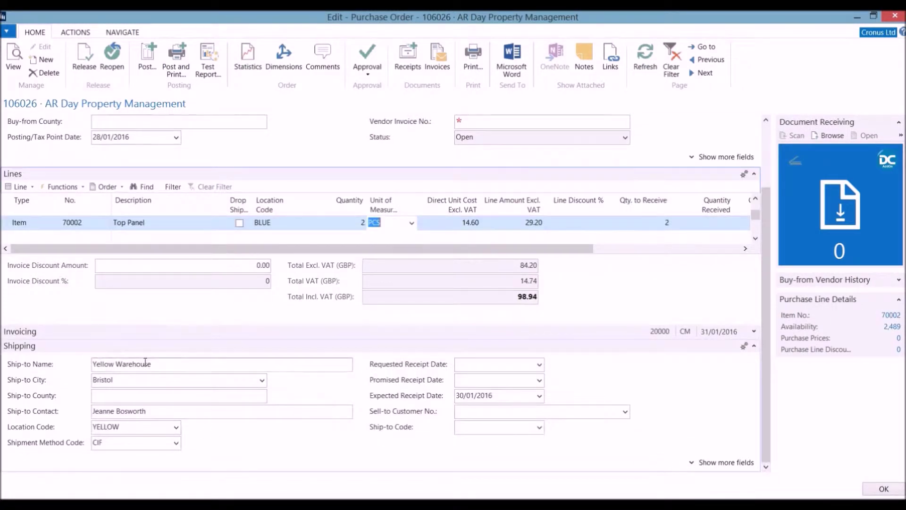
Clear the Ship-to Name in the purchase order's shipping details.
left_click_drag(163, 364, 88, 362)
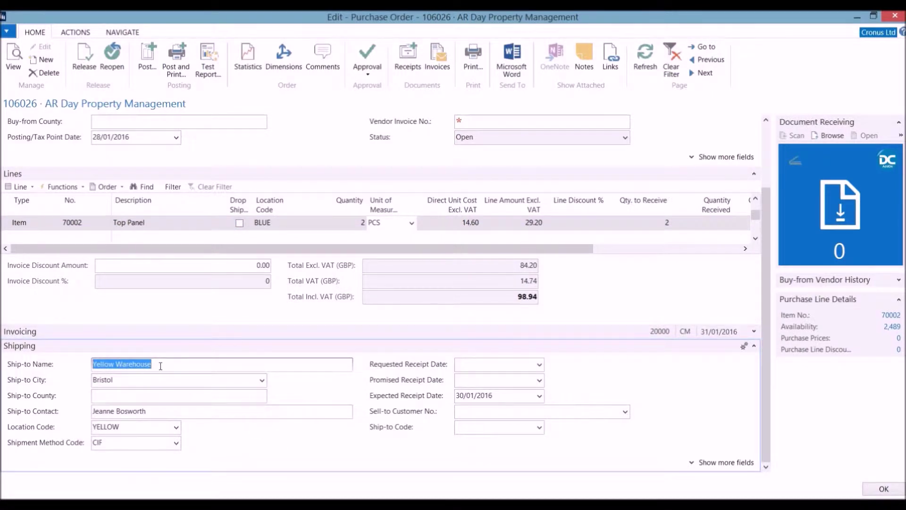
key("Delete")
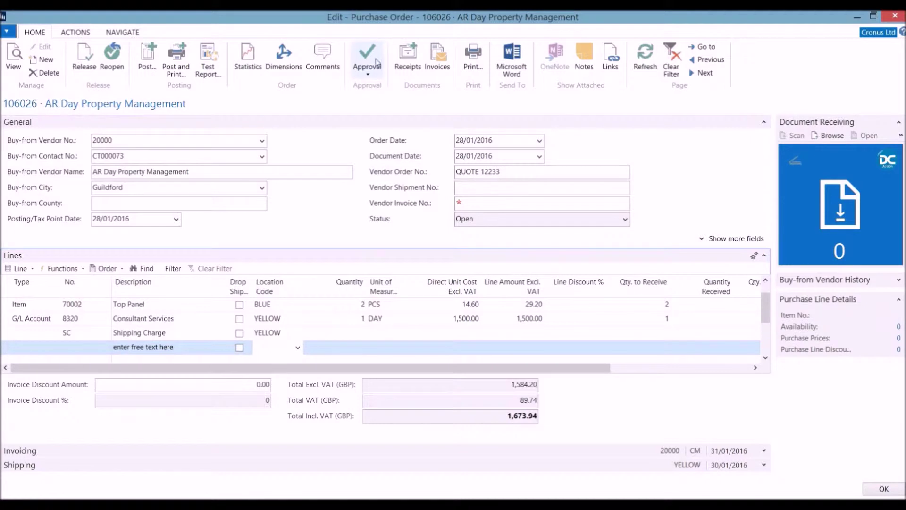
Send an approval request for the purchase order and close the order windows and vendor card back to the Vendors list.
left_click(367, 59)
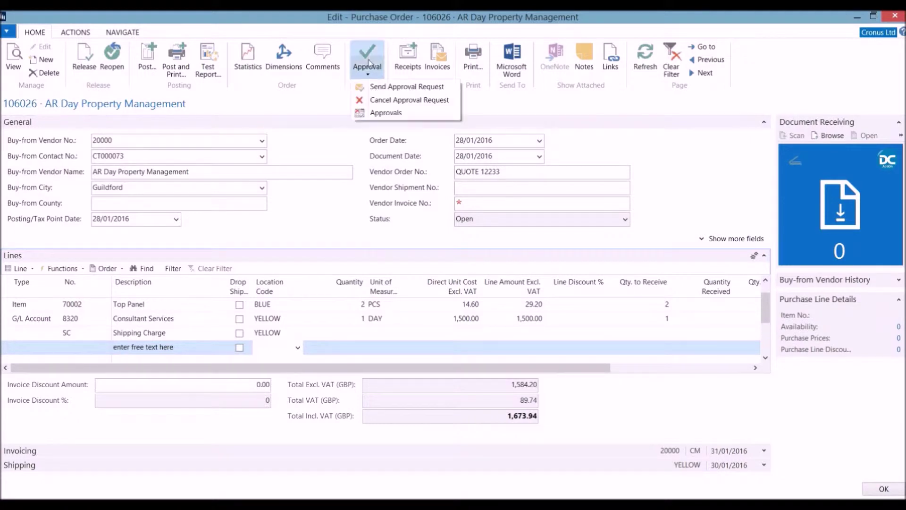
left_click(381, 88)
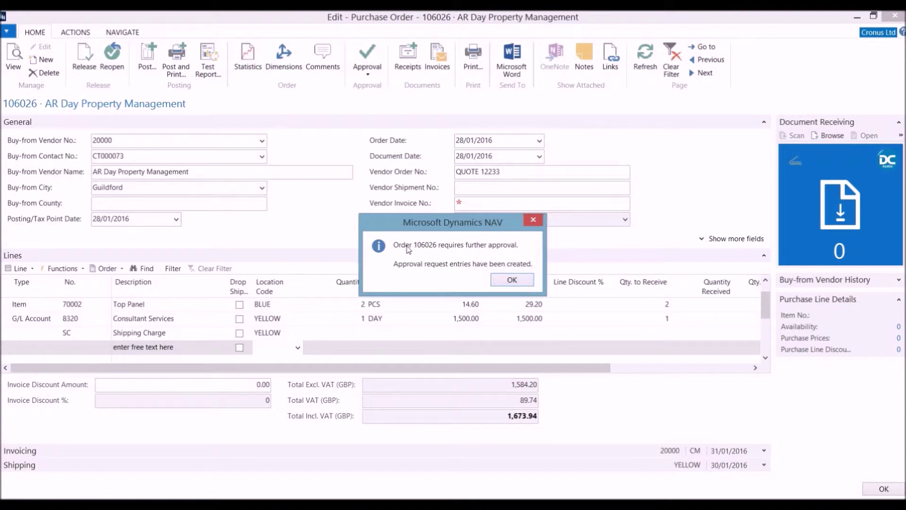
left_click(512, 280)
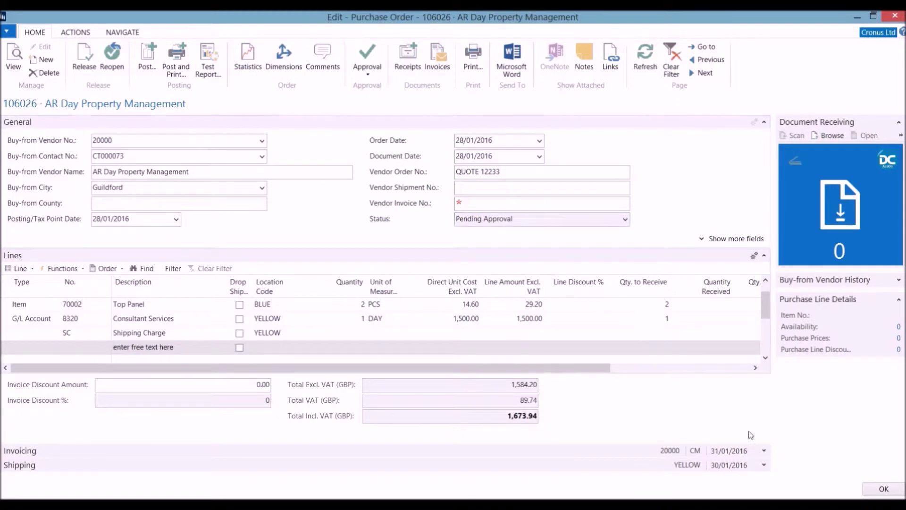
left_click(881, 493)
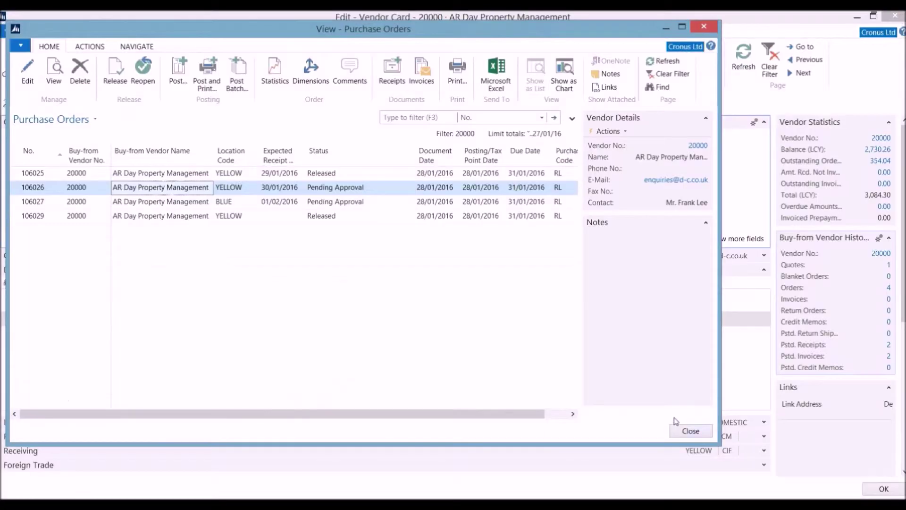
left_click(676, 425)
key("Escape")
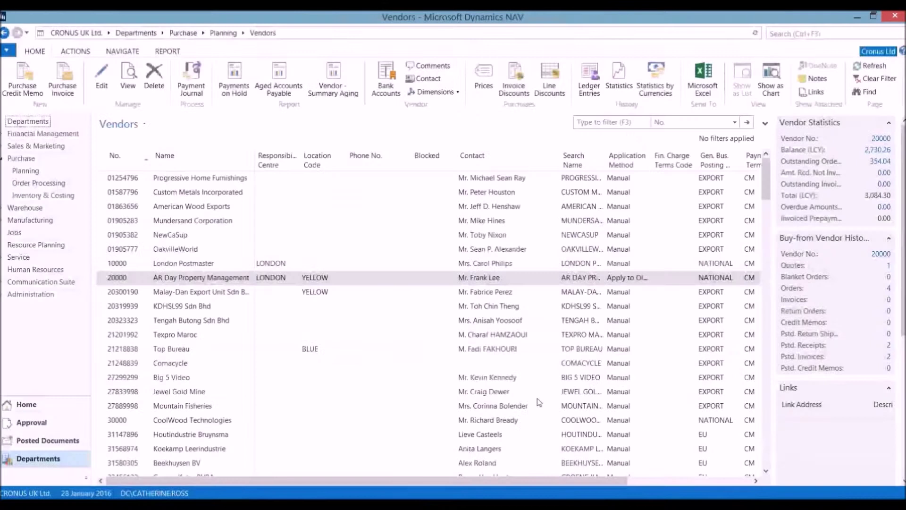
Open the Sales Orders list under Order Processing in the Sales & Marketing department.
left_click(19, 148)
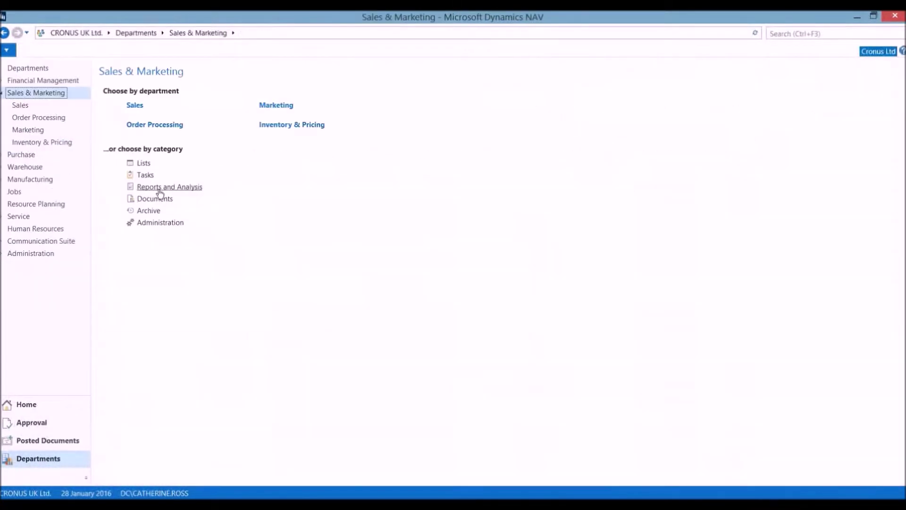
left_click(150, 126)
left_click(133, 136)
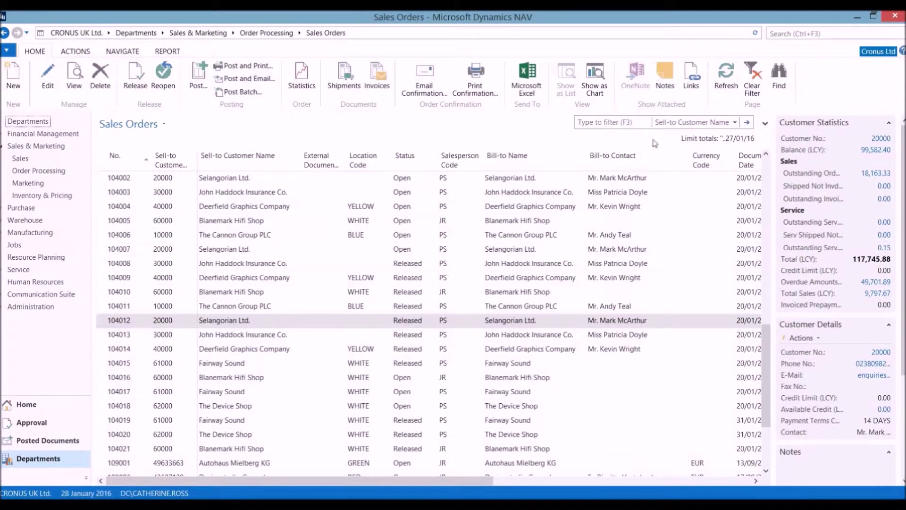
Filter the sales orders by No. for the Selangorian Ltd. drop shipment order and open it for editing.
left_click(736, 122)
left_click(690, 137)
type("1024")
key("Return")
left_click(55, 87)
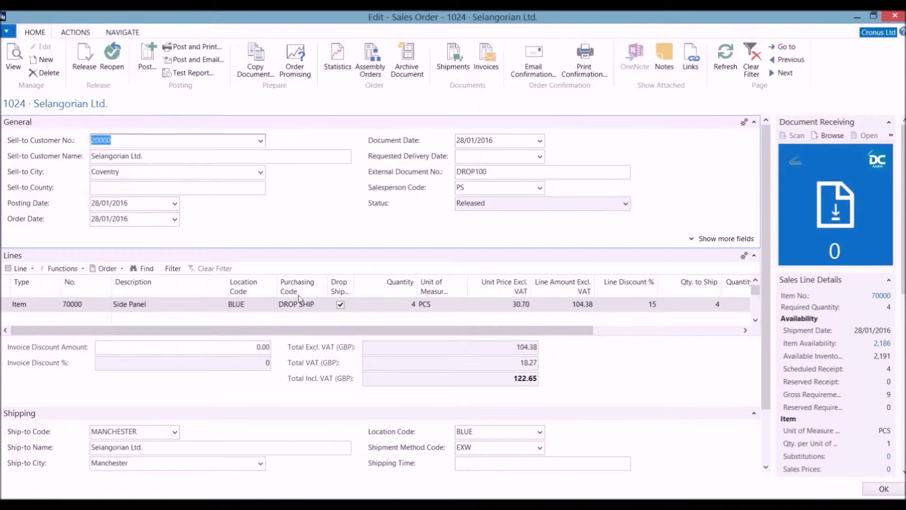
Choose DROP SHIP as the Purchasing Code on the Side Panel line and close the sales order.
left_click(299, 302)
left_click(322, 304)
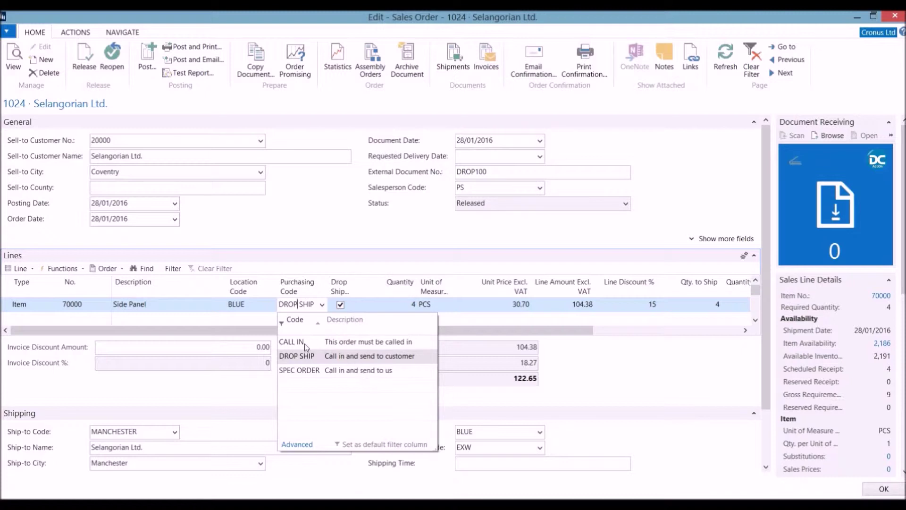
left_click(313, 354)
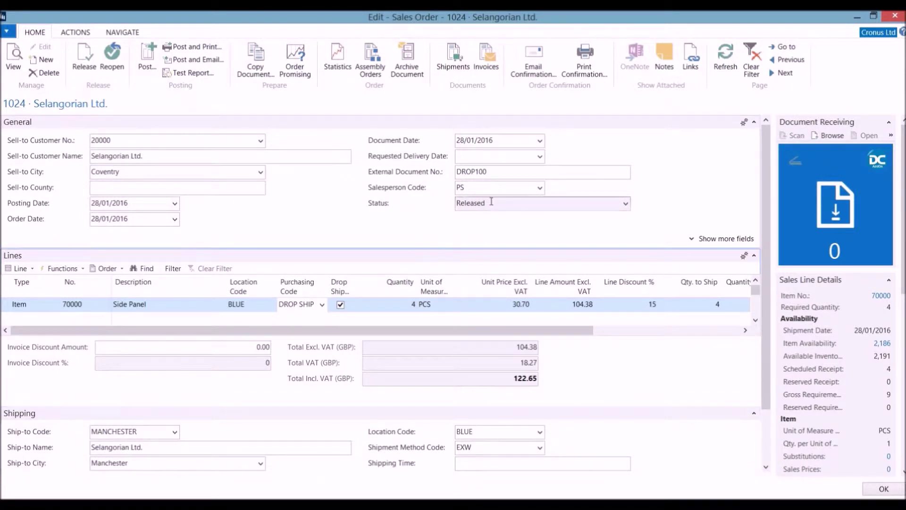
left_click(882, 489)
Search for "req", open the Requisition Worksheets and edit the DROP worksheet.
left_click(779, 34)
type("req")
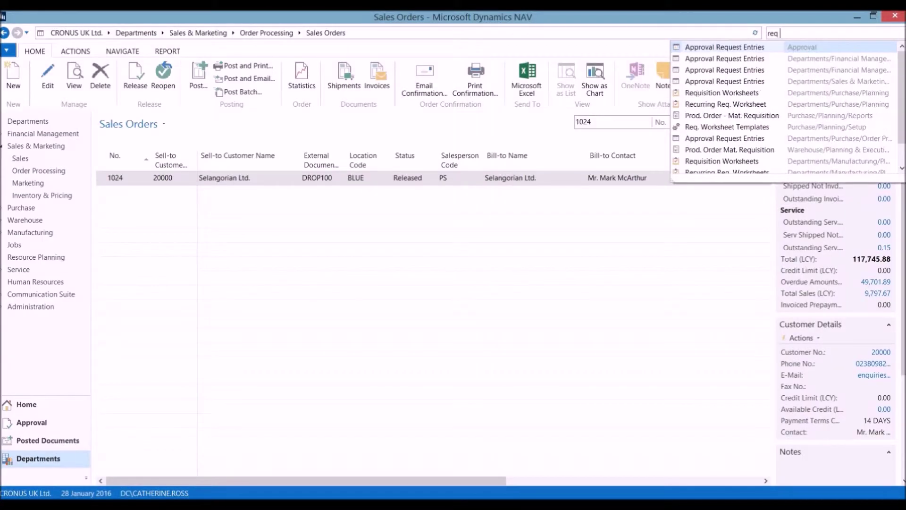
left_click(742, 95)
left_click(57, 203)
left_click(142, 461)
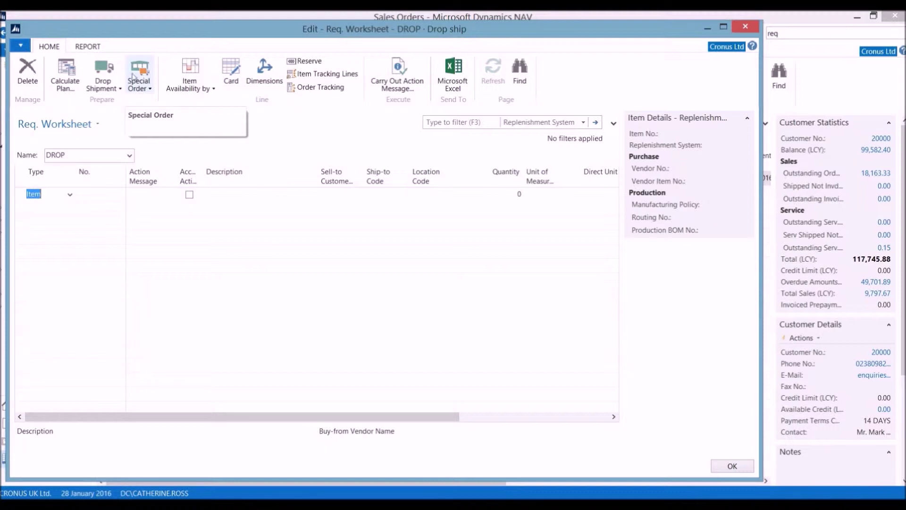
Get the drop shipment sales orders into the worksheet with dimensions retrieved from Item, and review the line's vendor and replenishment details.
left_click(102, 81)
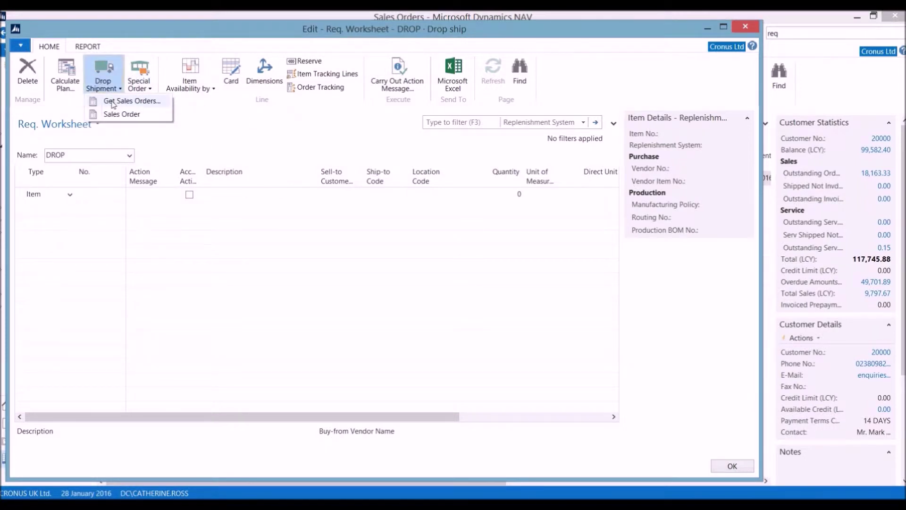
left_click(113, 101)
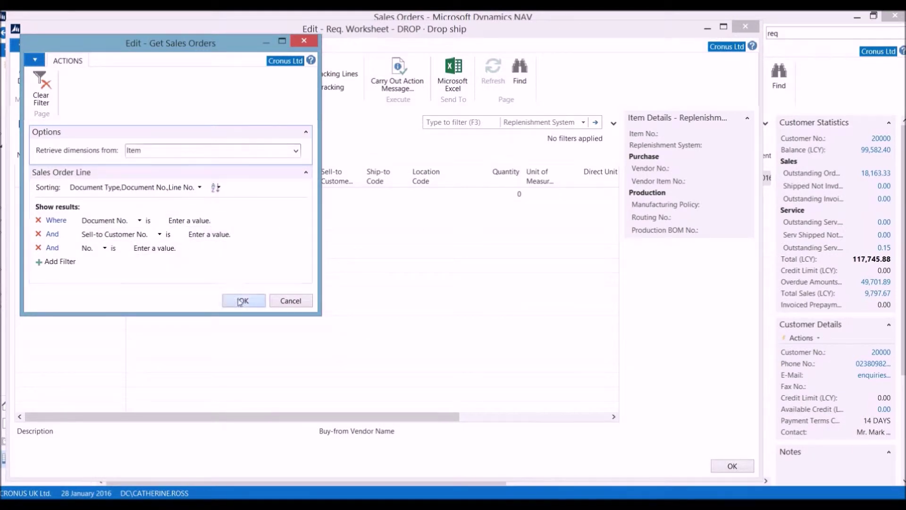
left_click(244, 301)
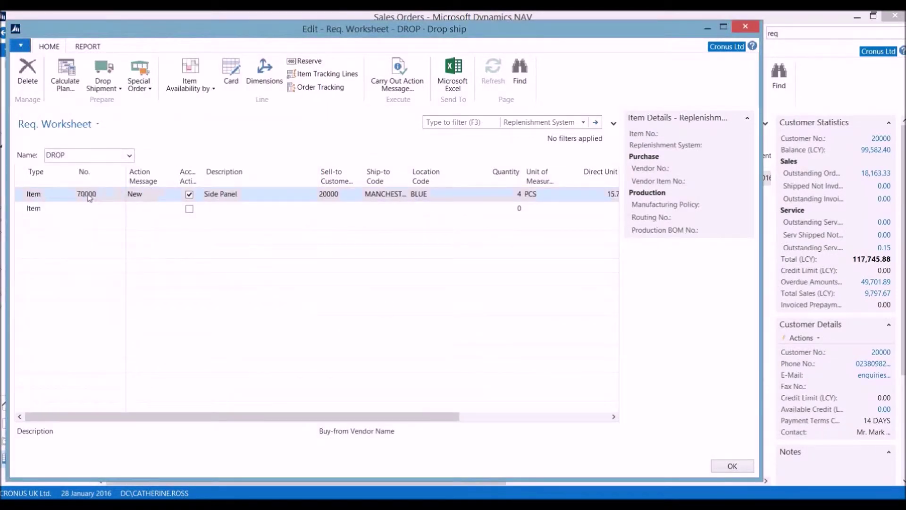
left_click_drag(433, 416, 613, 428)
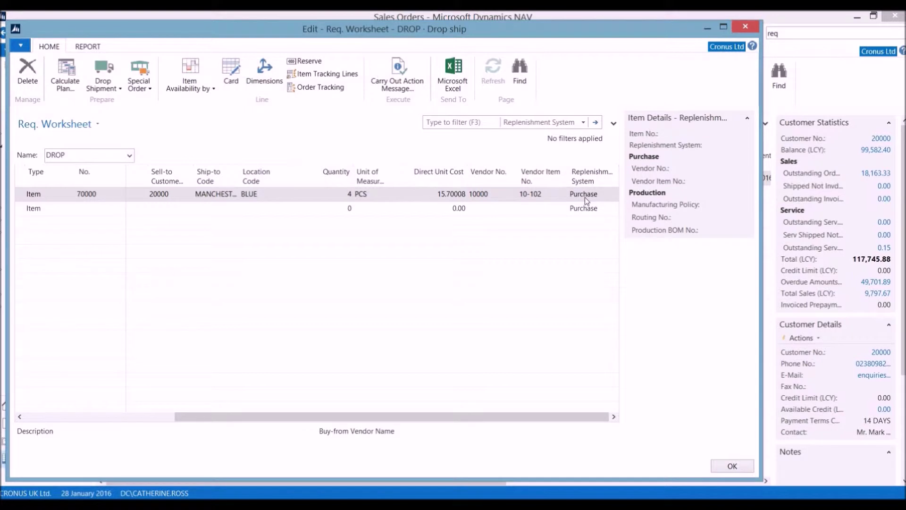
key("Return")
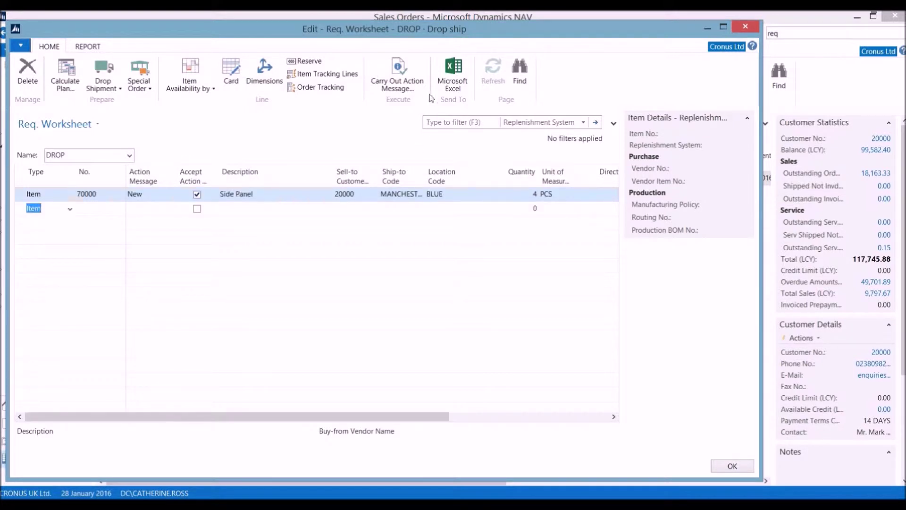
Carry out the action message for the Side Panel line to create the purchase order, and close the requisition worksheet.
left_click(407, 84)
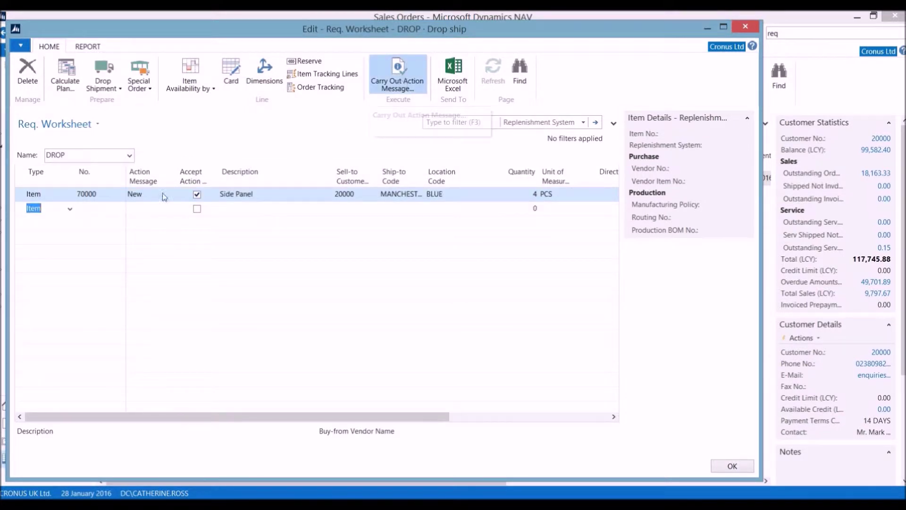
left_click(67, 180)
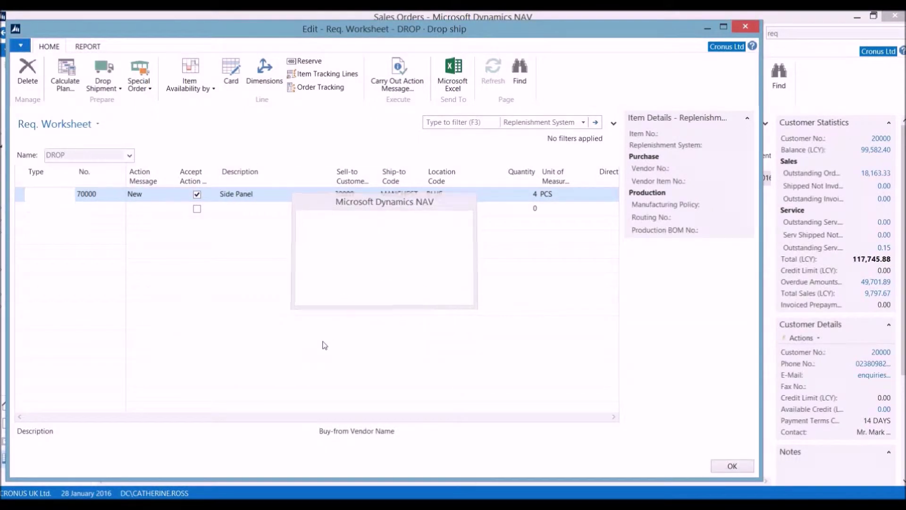
left_click(722, 468)
Open the London Postmaster purchase order at location BLUE for viewing from the Purchase department's Order Processing purchase orders.
left_click(22, 207)
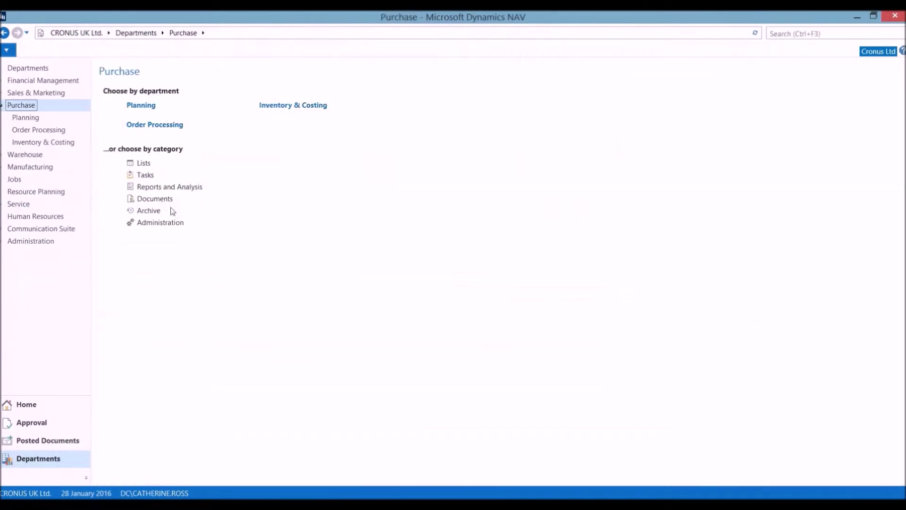
left_click(155, 124)
left_click(147, 136)
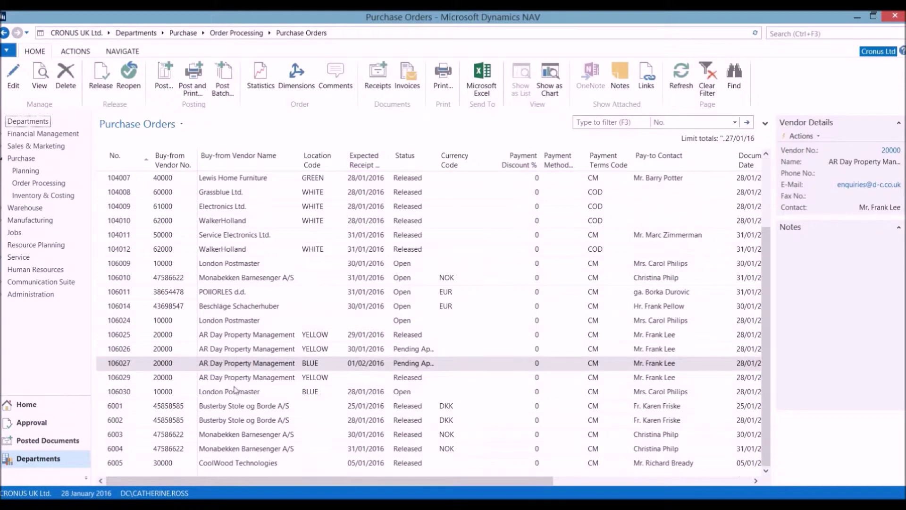
left_click(230, 392)
left_click(39, 75)
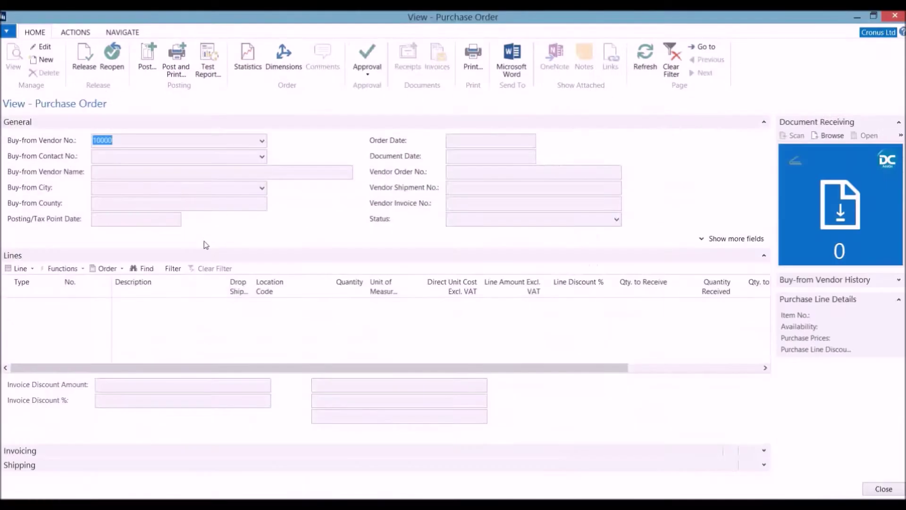
View the drop shipment sales order linked to the purchase order line, and trace the linked purchase order back from the sales line.
left_click(118, 270)
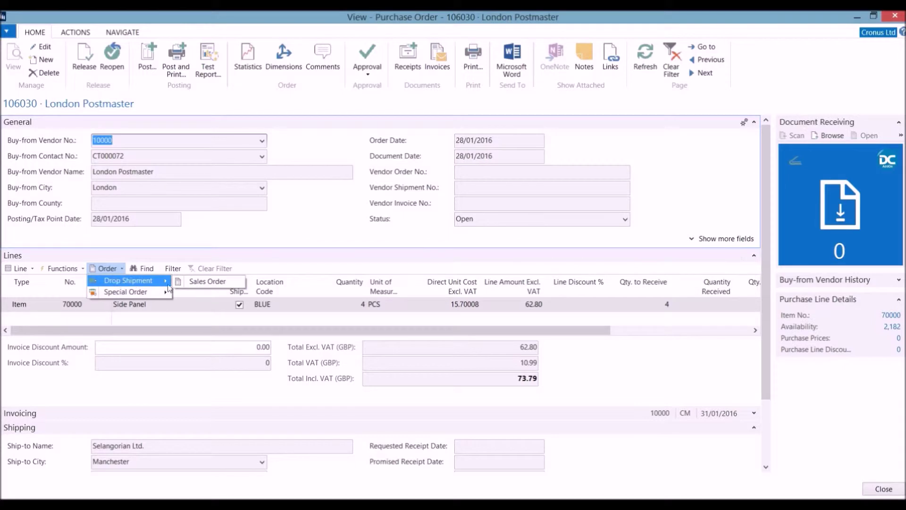
left_click(213, 283)
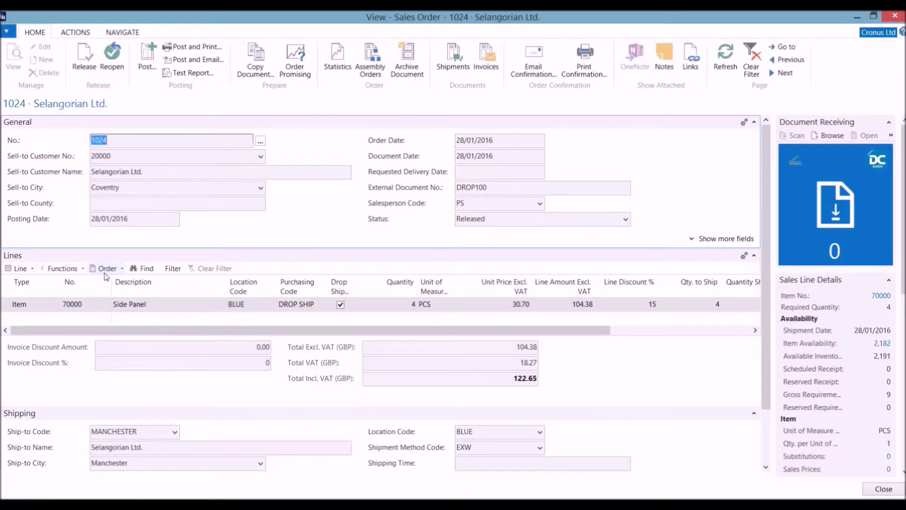
left_click(107, 269)
mouse_move(119, 284)
left_click(213, 284)
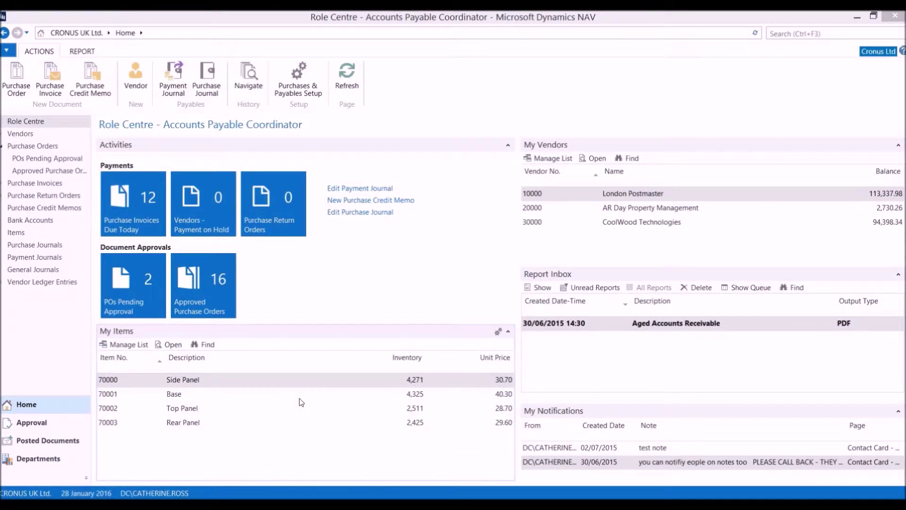
Open the AR Day Property Management purchase order for the test item from the Purchase Orders list and check its receiving and invoicing quantities.
left_click(33, 146)
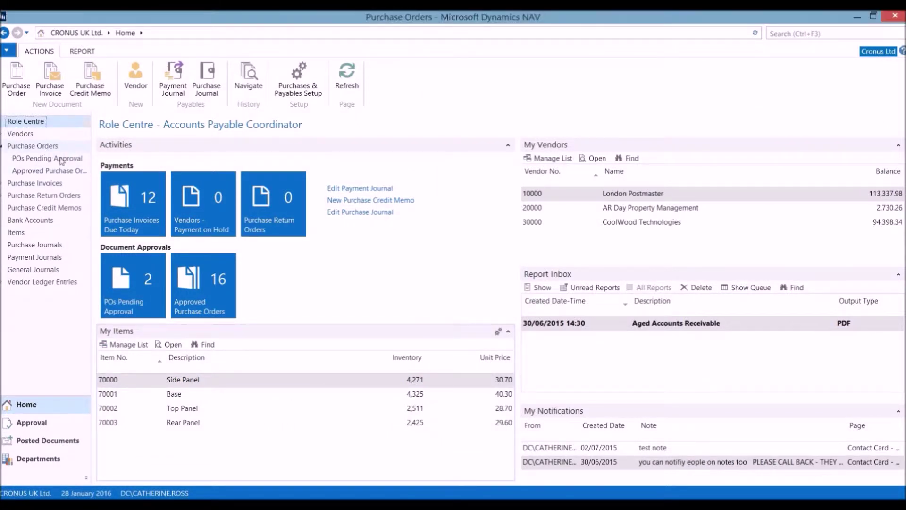
left_click(39, 76)
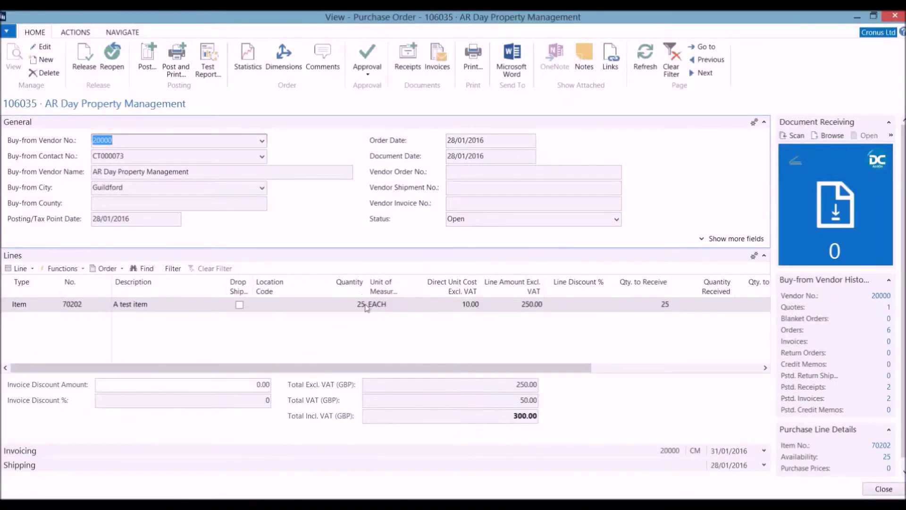
left_click_drag(515, 367, 734, 365)
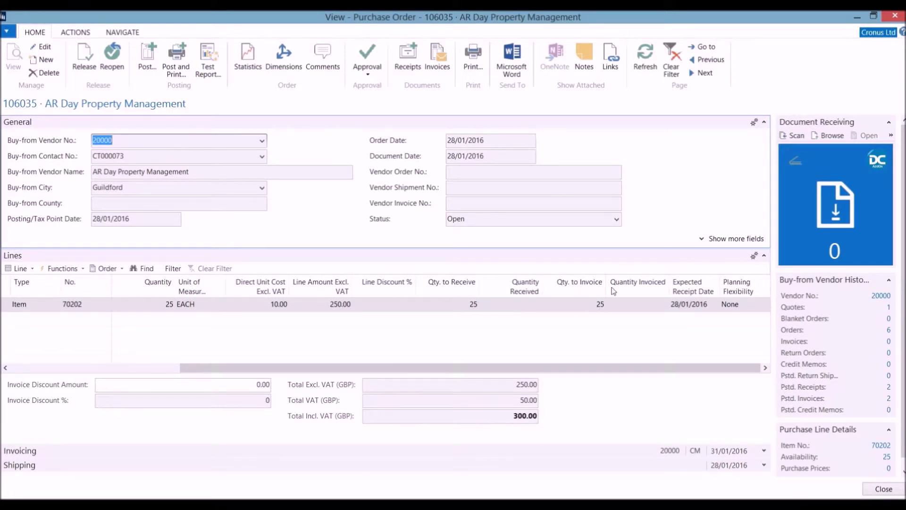
left_click(465, 306)
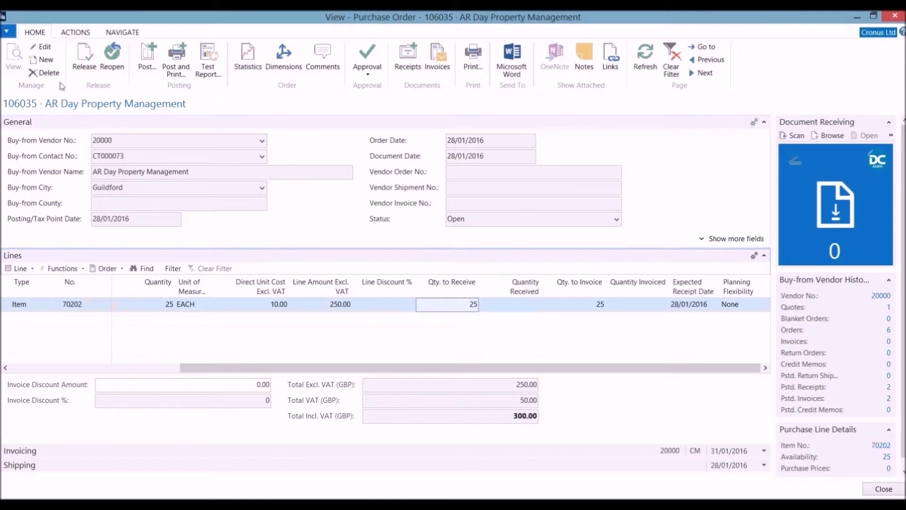
Switch the purchase order to editing, set the line's Qty. to Receive to 15, and post it as Receive.
left_click(43, 48)
type("15")
key("Tab")
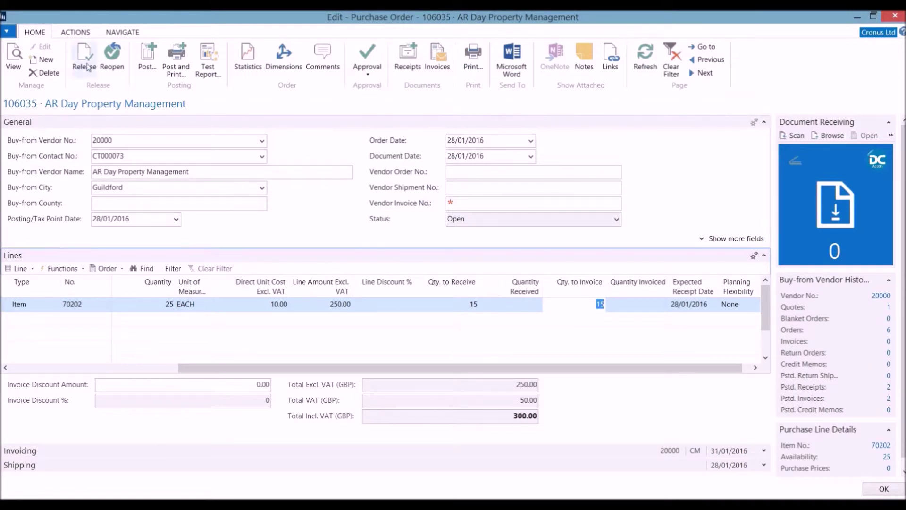
left_click(147, 71)
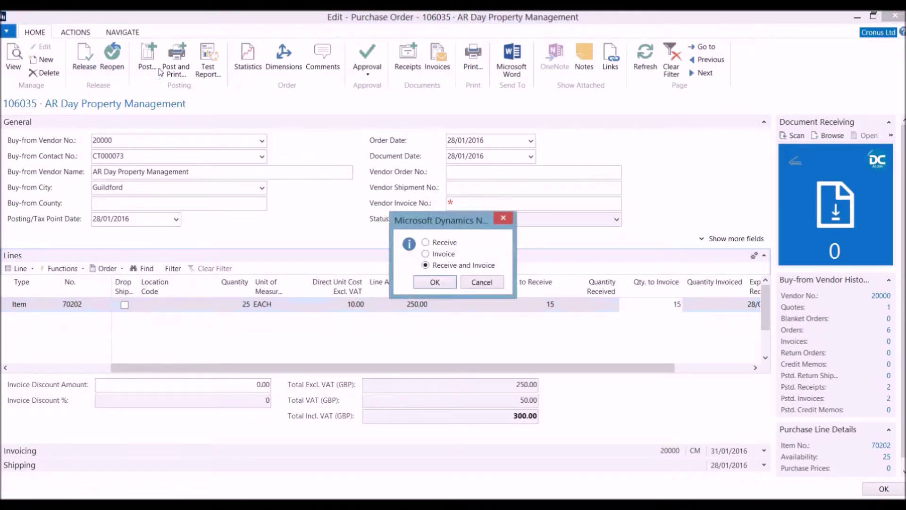
left_click(435, 283)
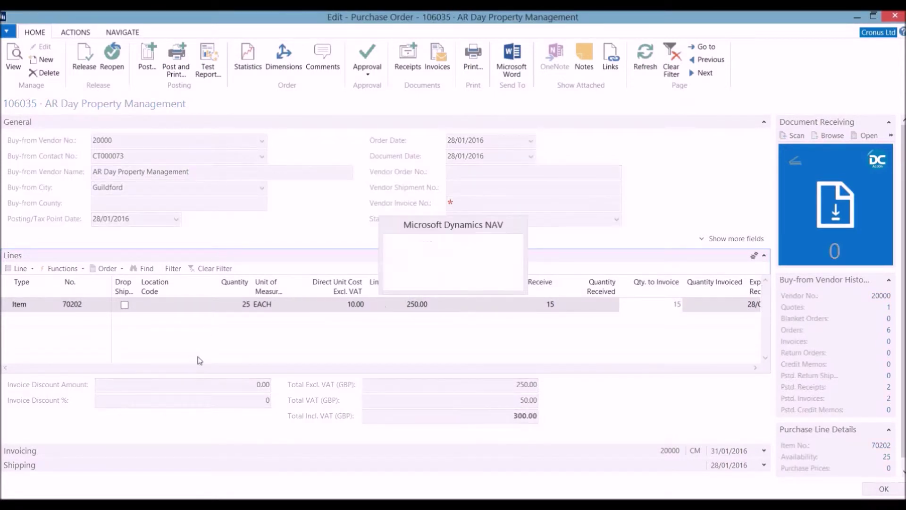
Open the test item's card from the order line and inspect its inventory ledger entries and quantity on purchase orders.
left_click(77, 304)
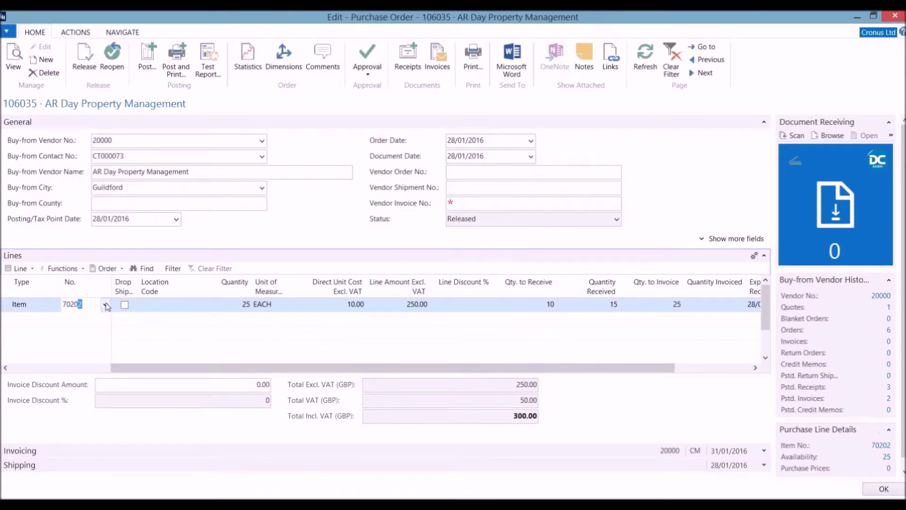
left_click(105, 304)
left_click(104, 446)
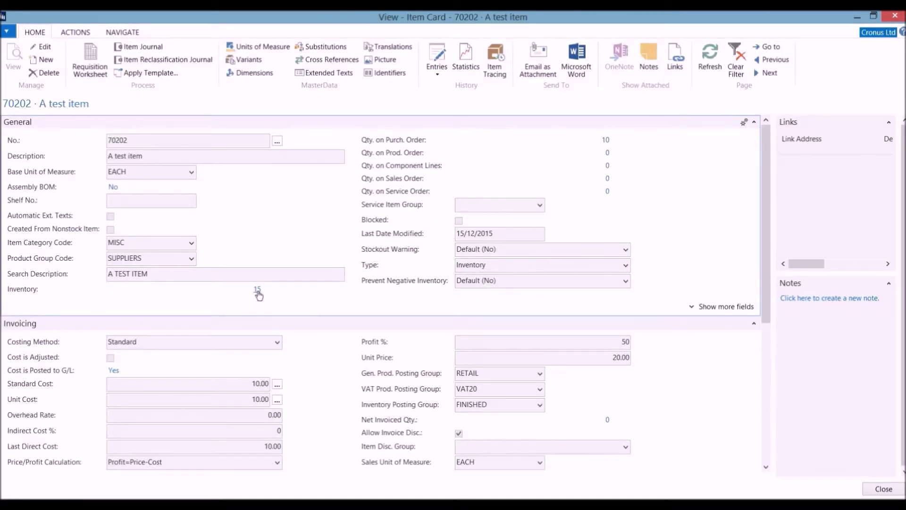
left_click(258, 290)
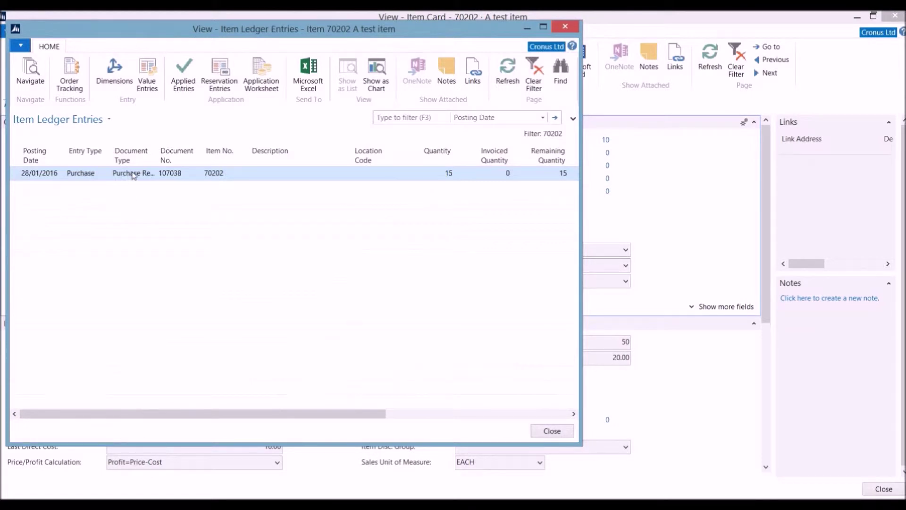
key("Escape")
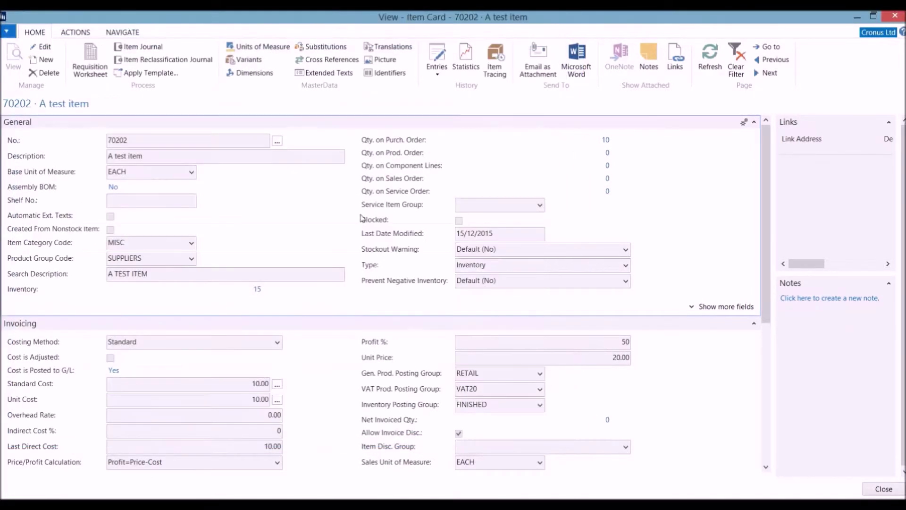
left_click(606, 141)
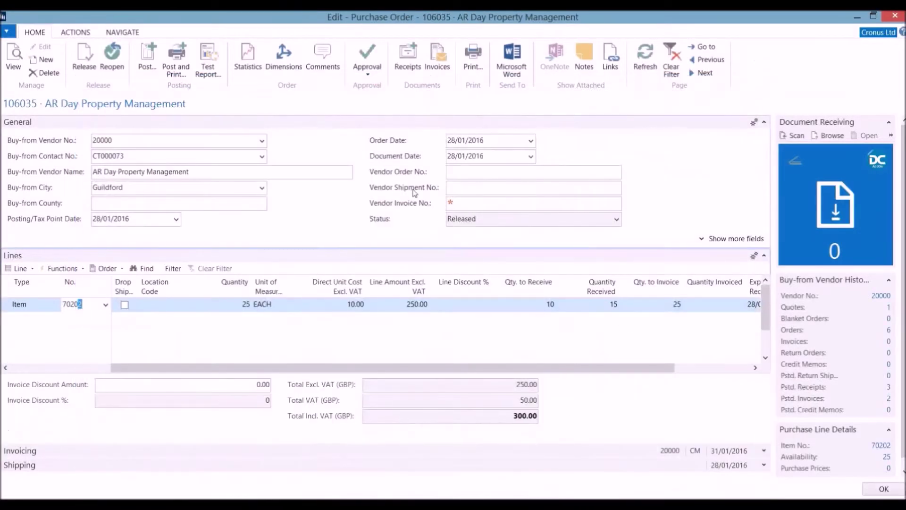
Enter INV1234 as the Vendor Invoice No. and post the purchase order as Invoice.
left_click(455, 203)
type("inv1234")
left_click(304, 322)
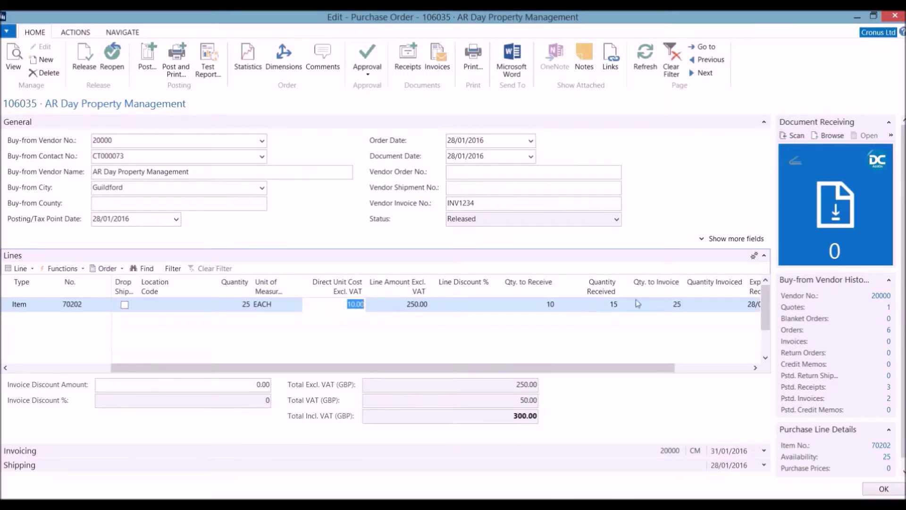
key("F9")
key("Return")
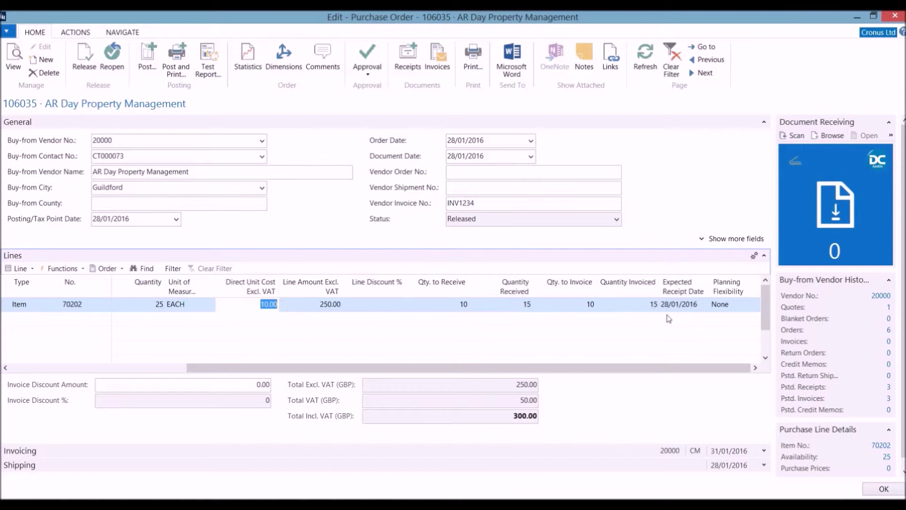
View the posted purchase invoices linked to the purchase order and return to the order's main commands.
left_click(118, 32)
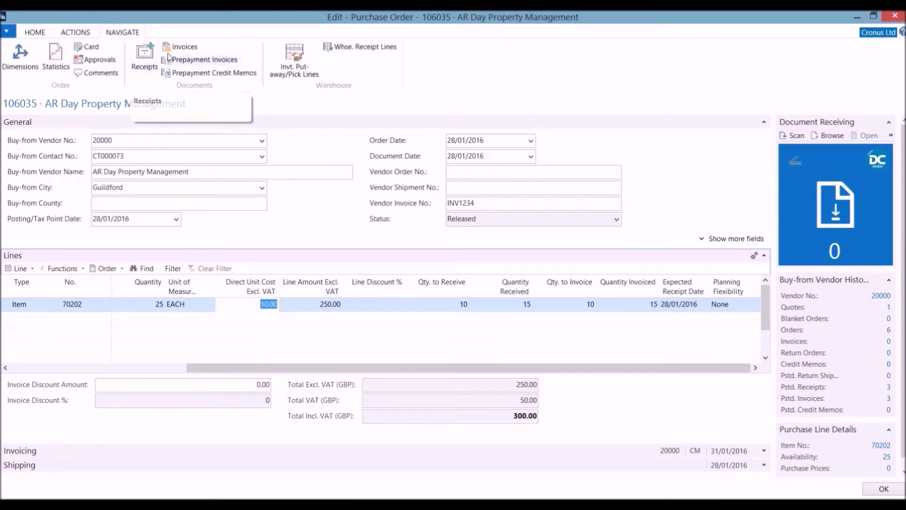
left_click(184, 47)
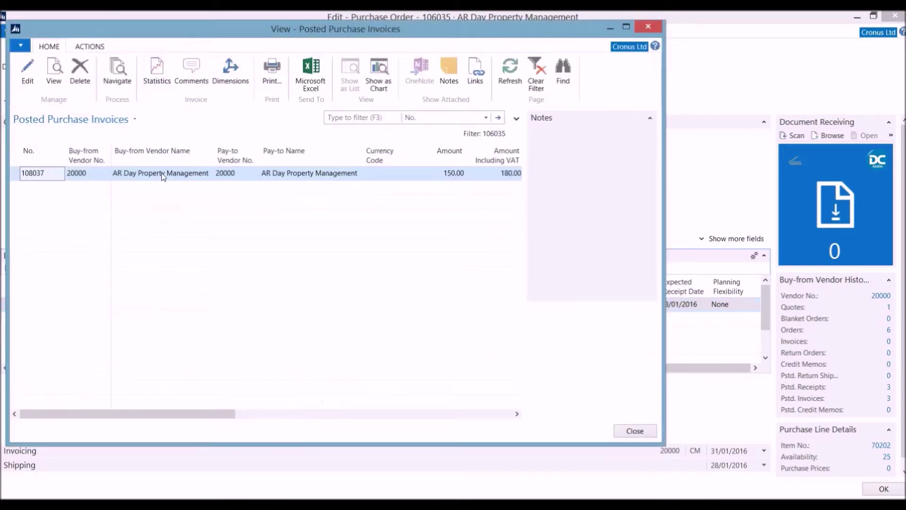
left_click(635, 431)
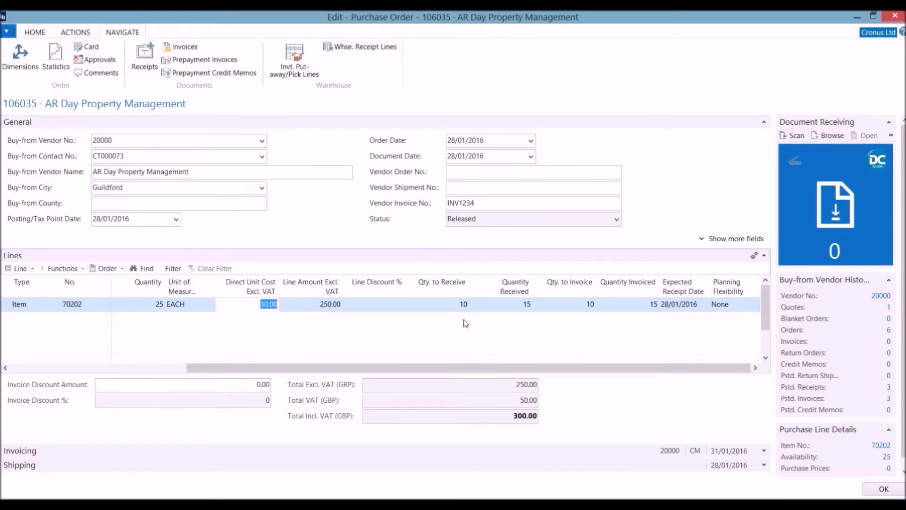
left_click(35, 32)
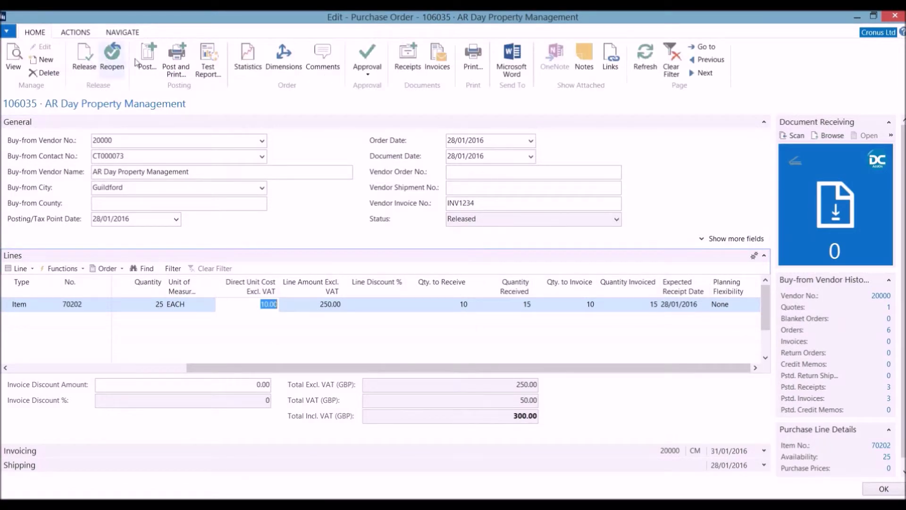
Post the purchase order's remaining test item quantity as Receive.
left_click(144, 66)
left_click(437, 244)
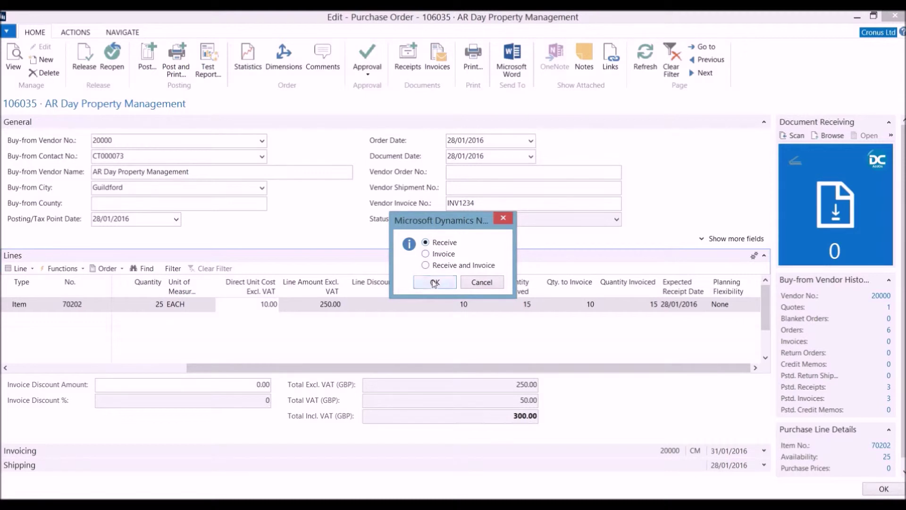
left_click(433, 282)
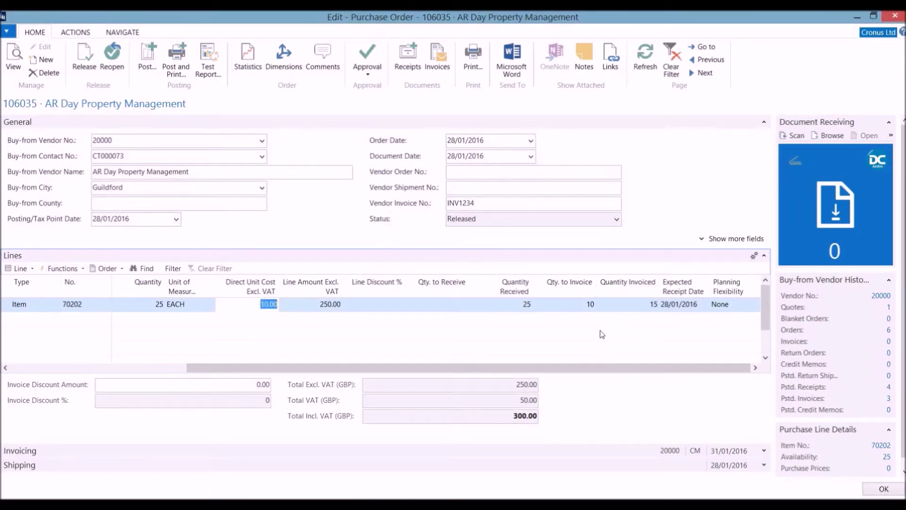
View the posted purchase receipts linked to the purchase order and close the list.
left_click(123, 32)
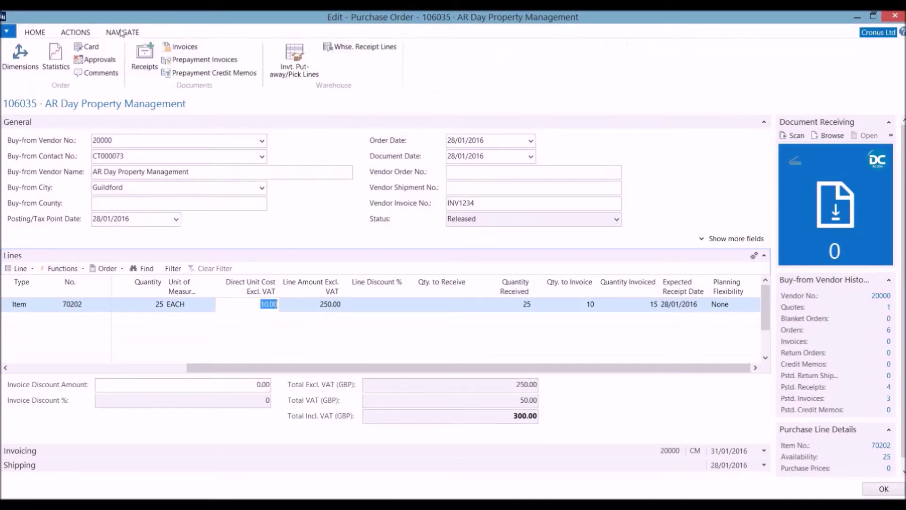
left_click(140, 70)
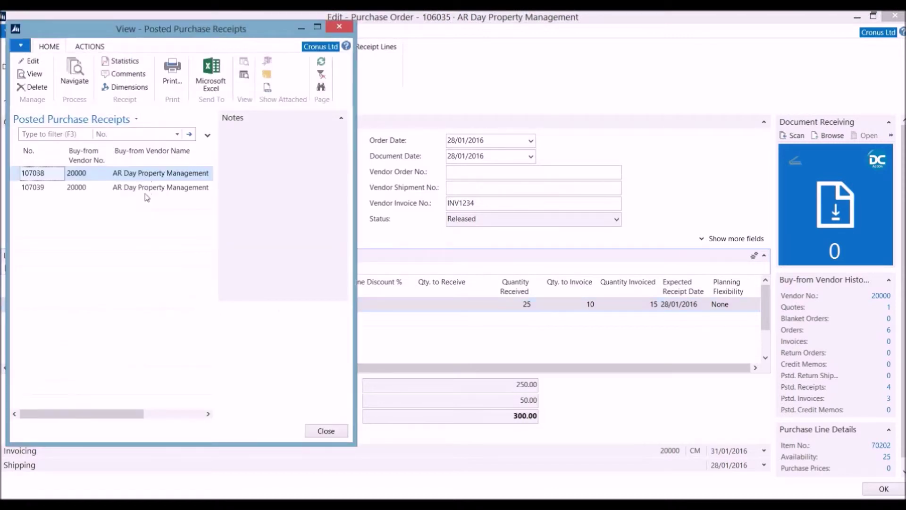
left_click(324, 425)
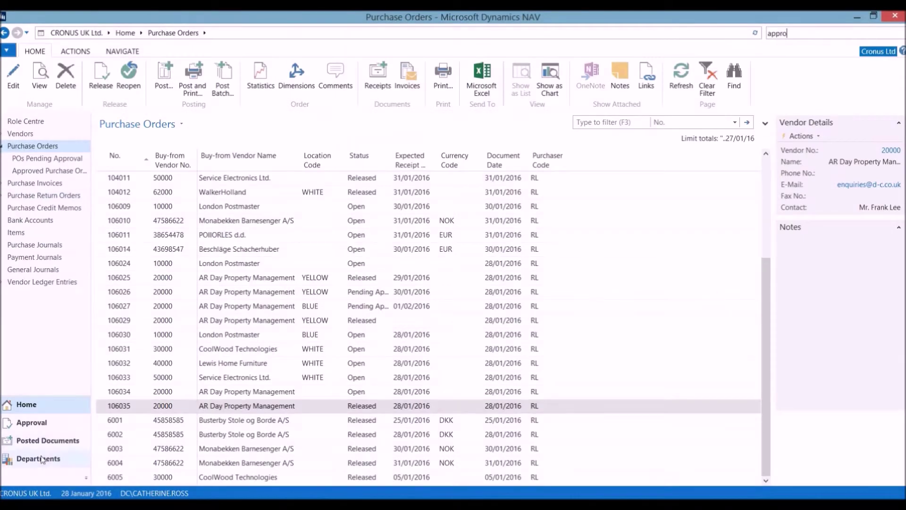
Find the Purchase Invoices list with the search "purc inv" and create a new invoice for AR Day Property Management.
double_click(777, 33)
type("purc inv")
left_click(668, 47)
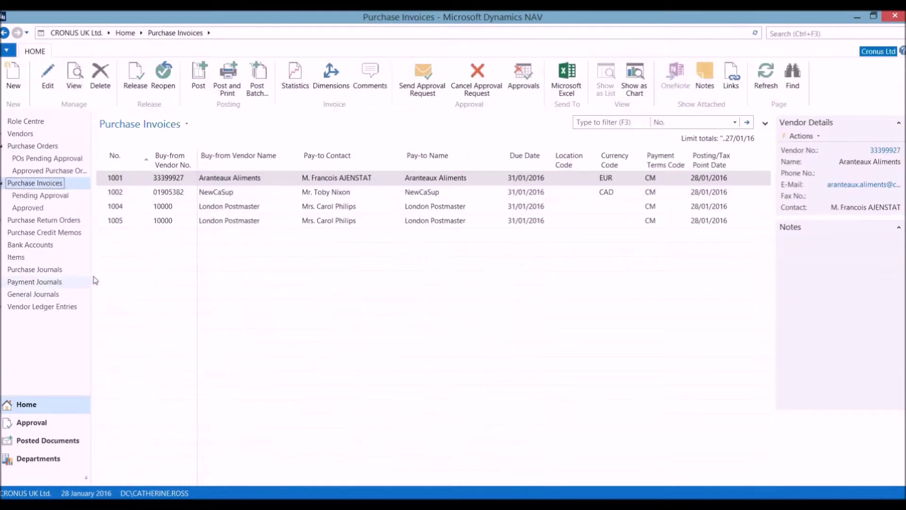
key("ctrl+n")
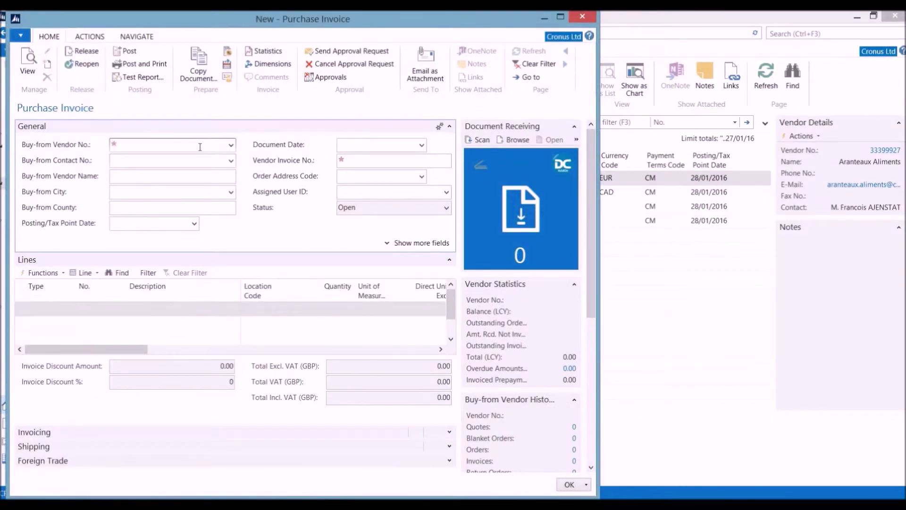
left_click(228, 183)
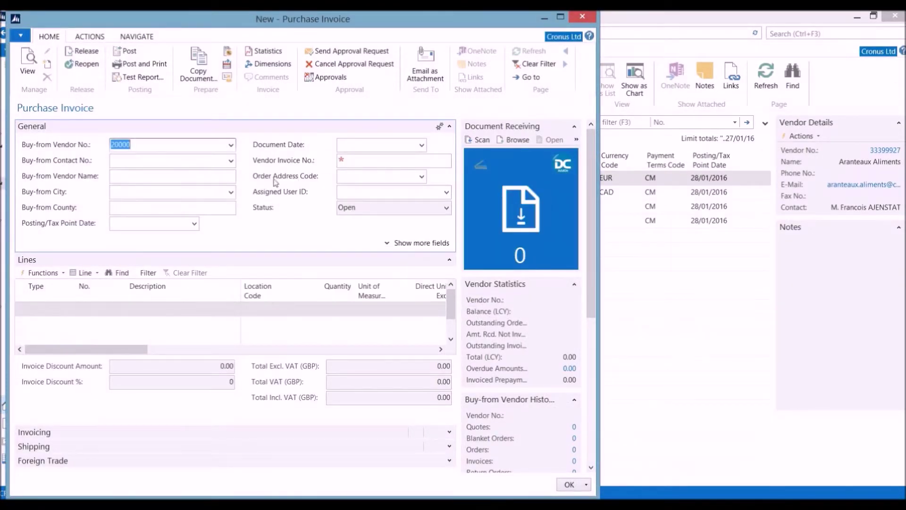
left_click(356, 145)
Set the invoice's Document Date to 29/01/2016 and its Vendor Invoice No. to INV4567.
left_click(421, 145)
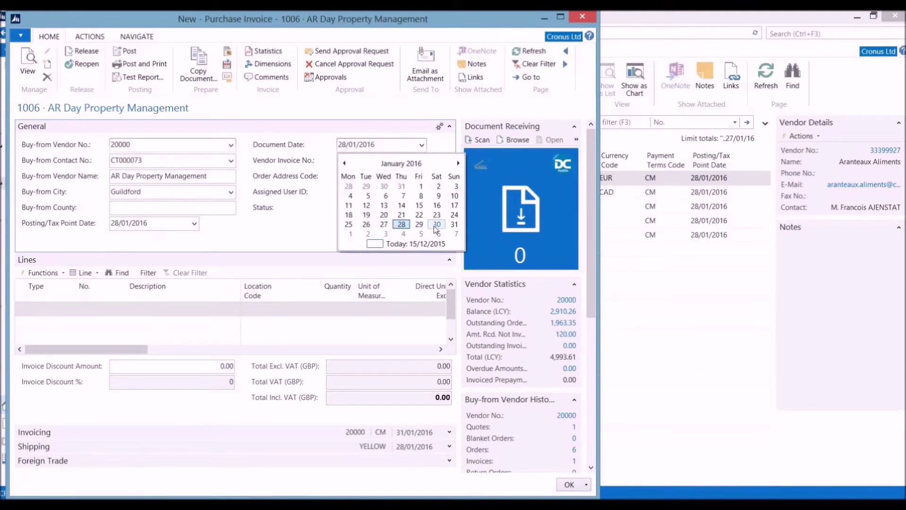
left_click(408, 225)
key("Tab")
type("inv")
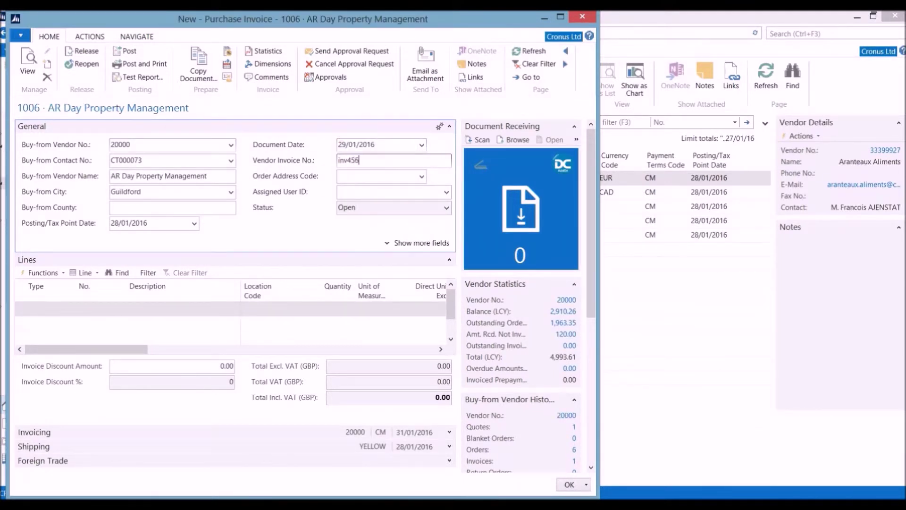
key("Tab")
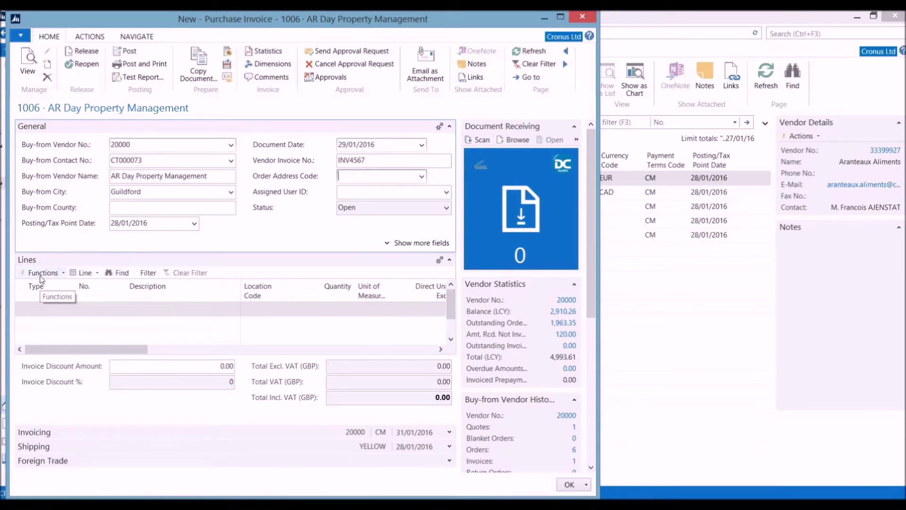
Bring the test item line of receipt 107039 into the invoice with Get Receipt Lines and post the invoice.
left_click(42, 278)
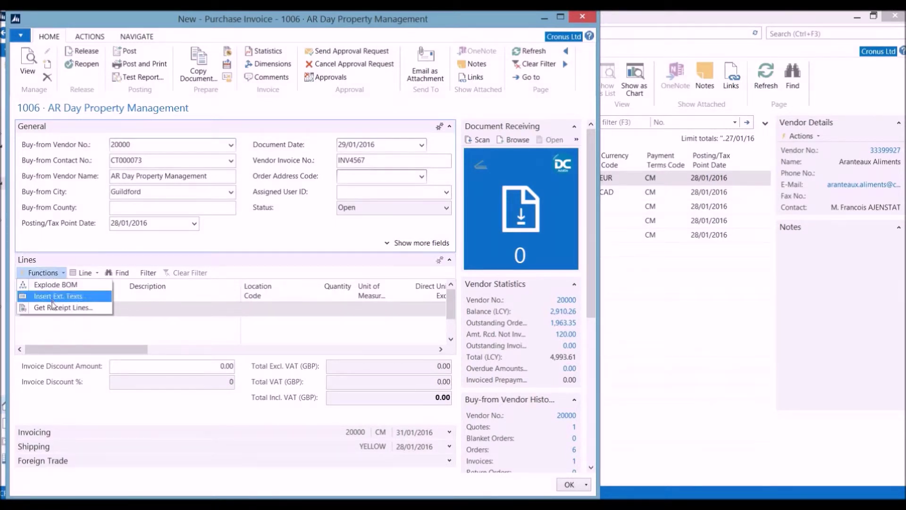
left_click(55, 314)
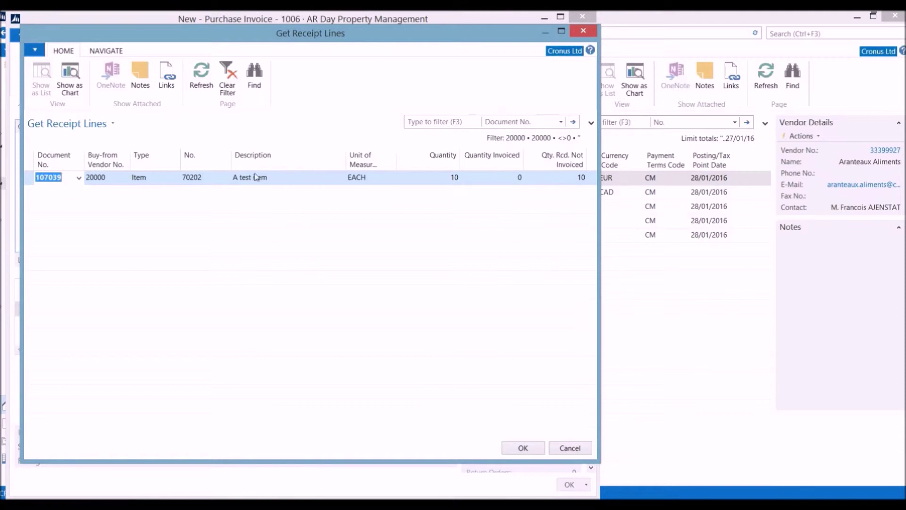
left_click(524, 446)
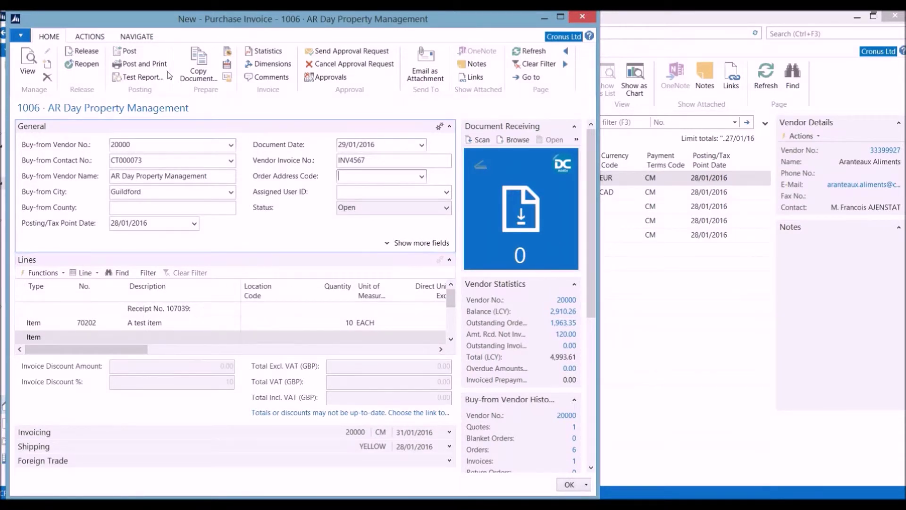
left_click(137, 64)
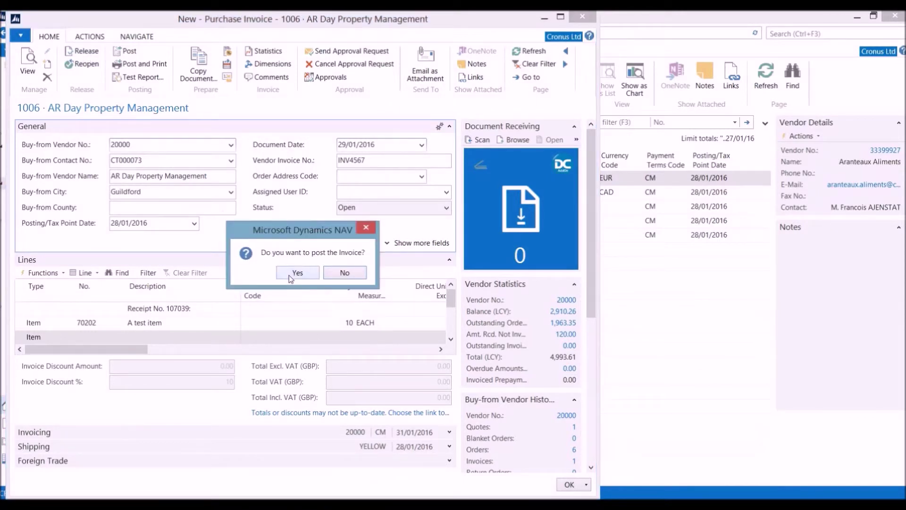
left_click(297, 273)
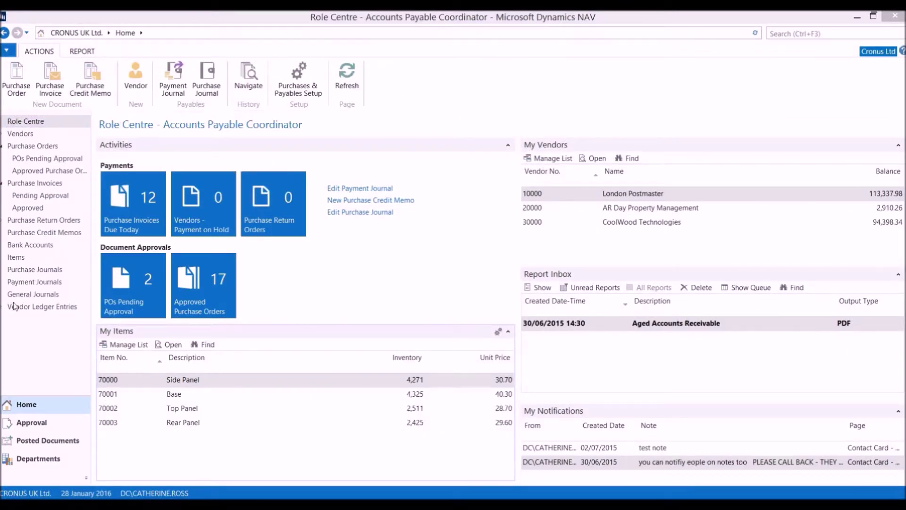
Create a new blank purchase order from the Purchase Orders list.
left_click(29, 146)
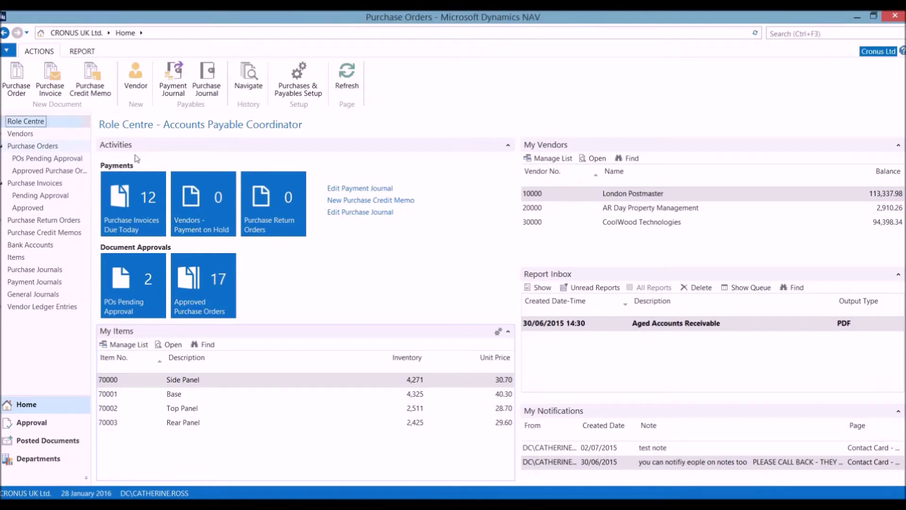
left_click(17, 94)
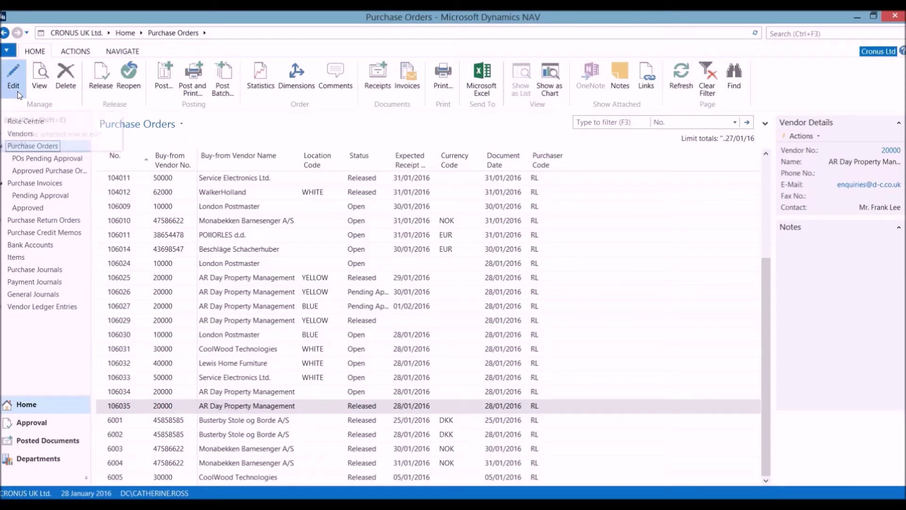
left_click(43, 61)
left_click(111, 155)
left_click(124, 142)
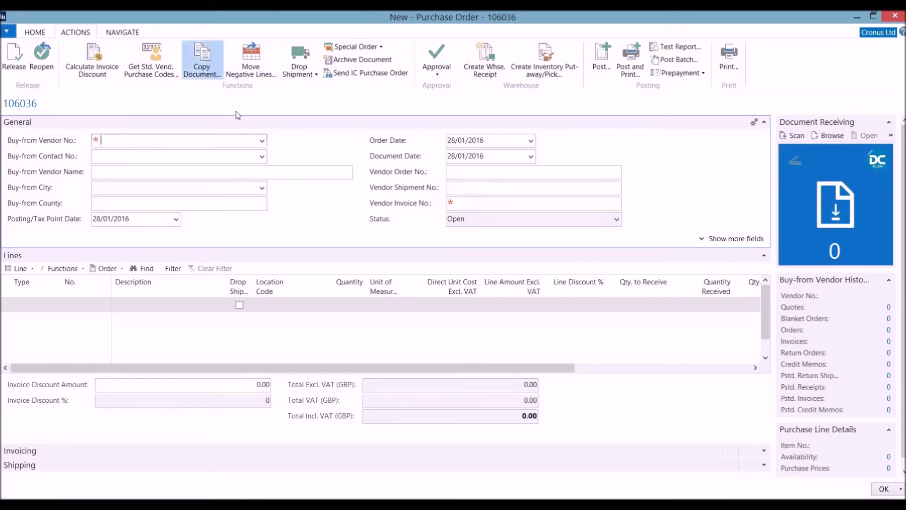
Copy AR Day Property Management's posted invoice 108037 into the new purchase order, with Include Header and Recalculate Lines enabled.
left_click(161, 137)
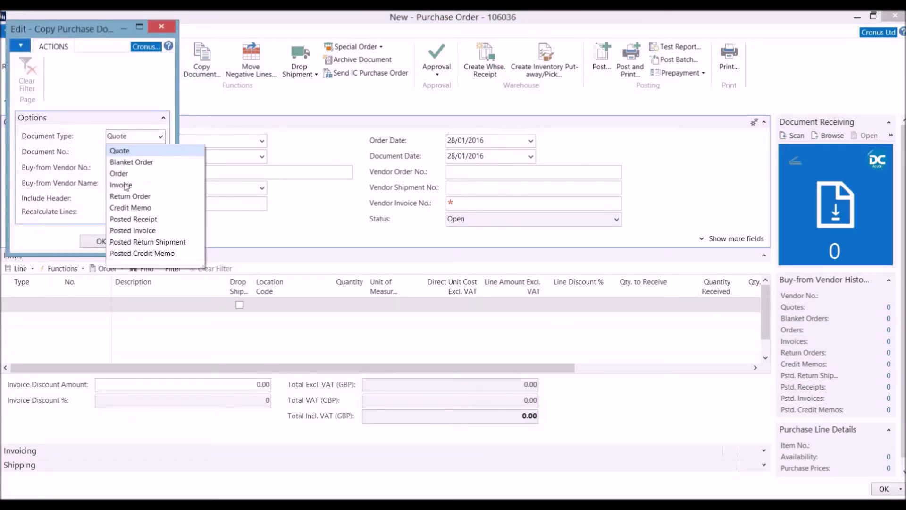
left_click(137, 231)
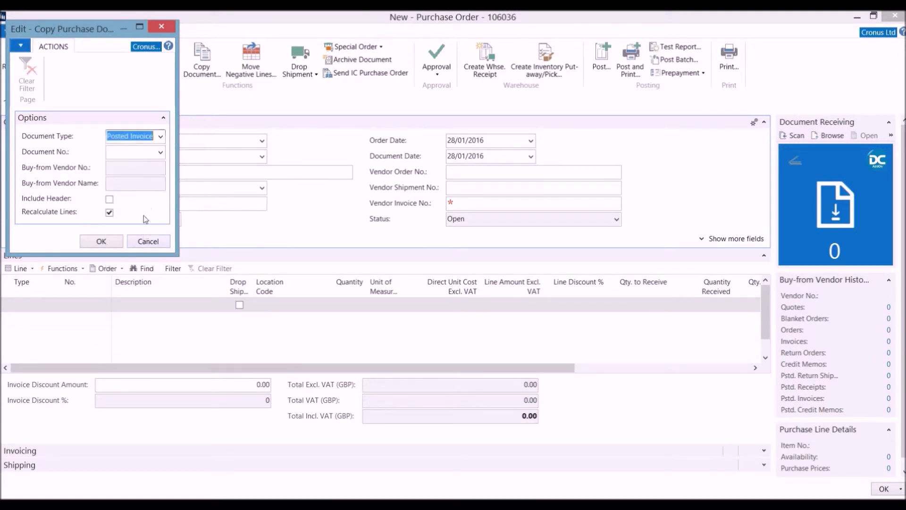
left_click(161, 154)
scroll(208, 334, "down", 4)
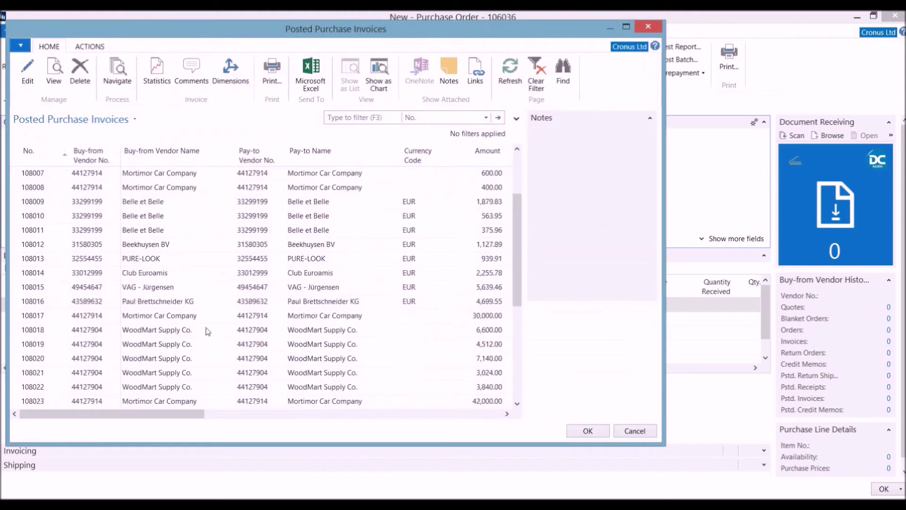
left_click_drag(517, 328, 482, 400)
left_click(187, 403)
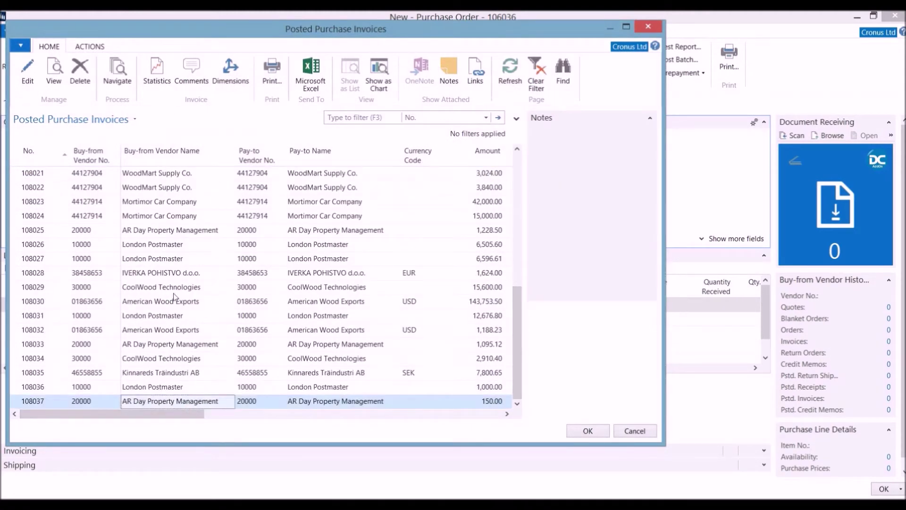
left_click(588, 432)
left_click(109, 198)
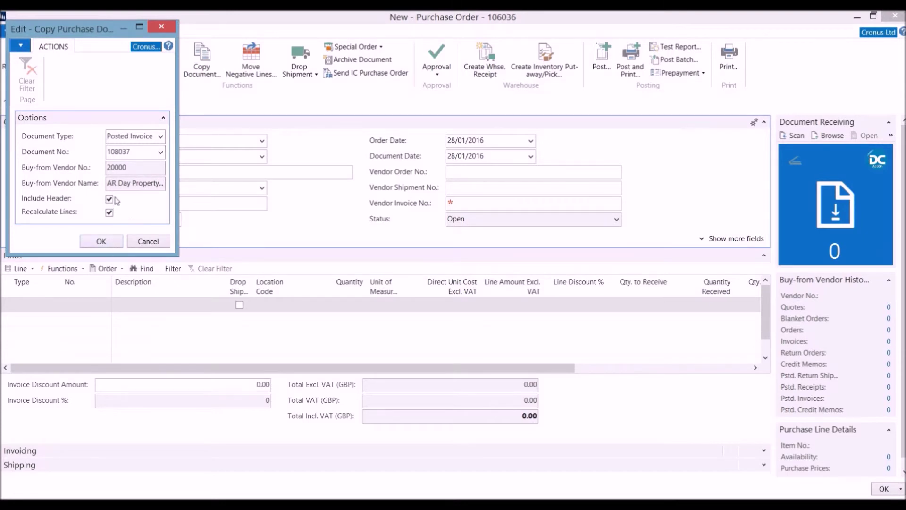
left_click(101, 241)
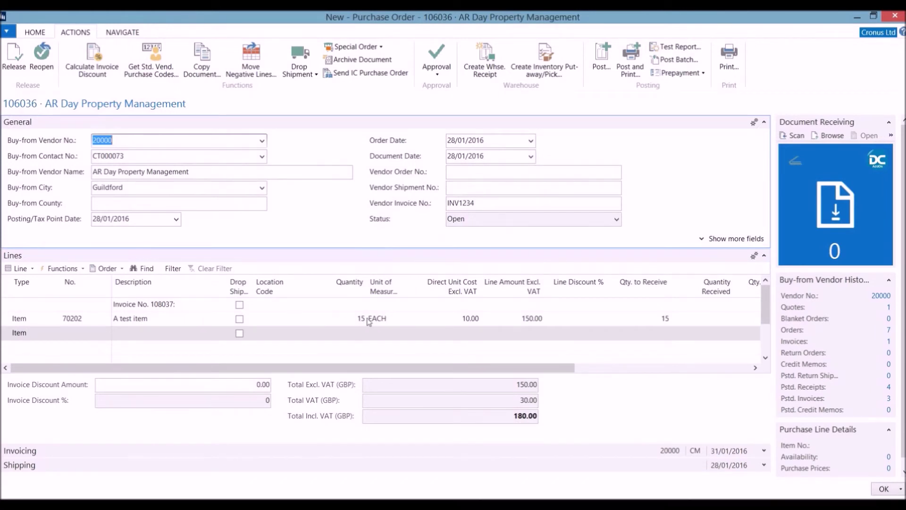
Set the test item line's quantity to 25 and clear the copied "Invoice No. 108037:" description.
left_click(350, 320)
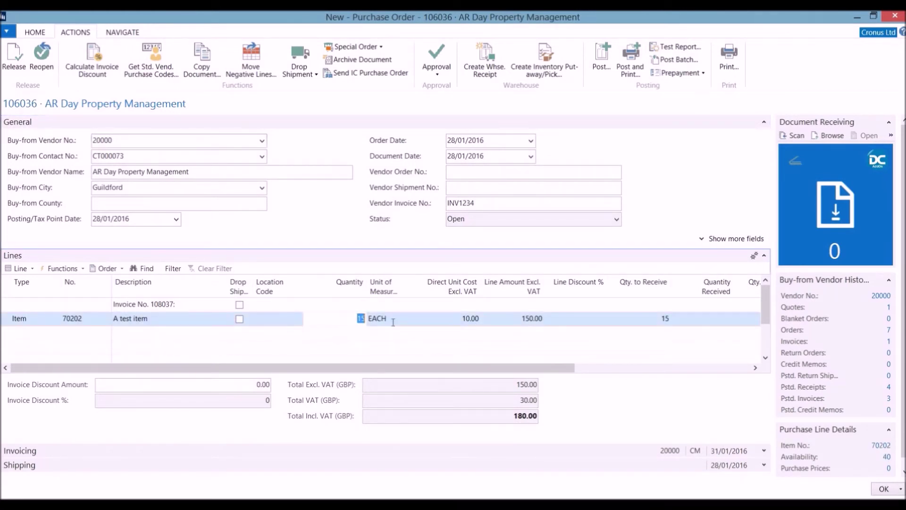
key("Tab")
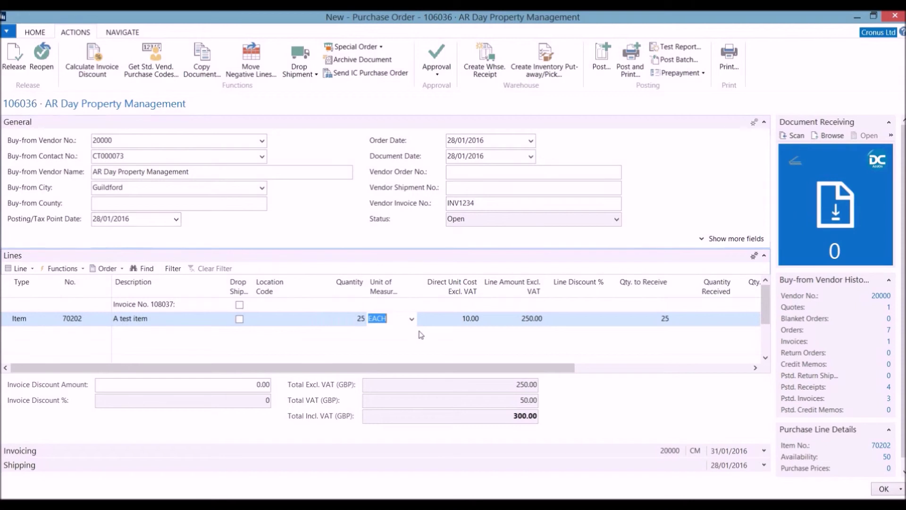
left_click(189, 304)
left_click_drag(189, 304, 75, 306)
key("Delete")
Add an order line with the description "free text" and a blank Type.
left_click(126, 335)
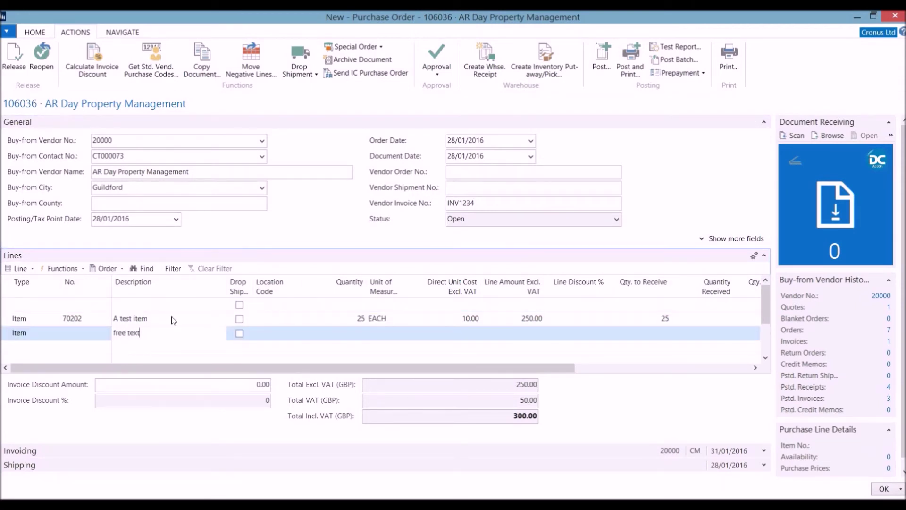
left_click(22, 334)
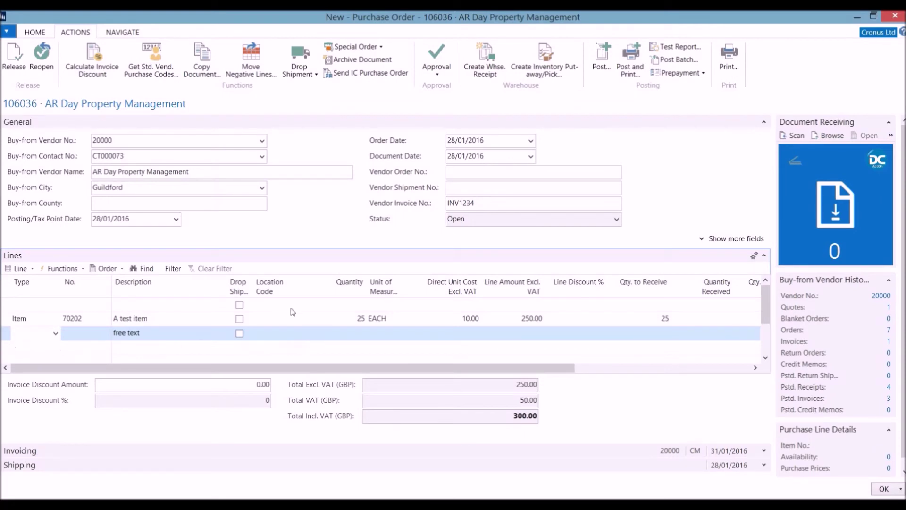
key("Escape")
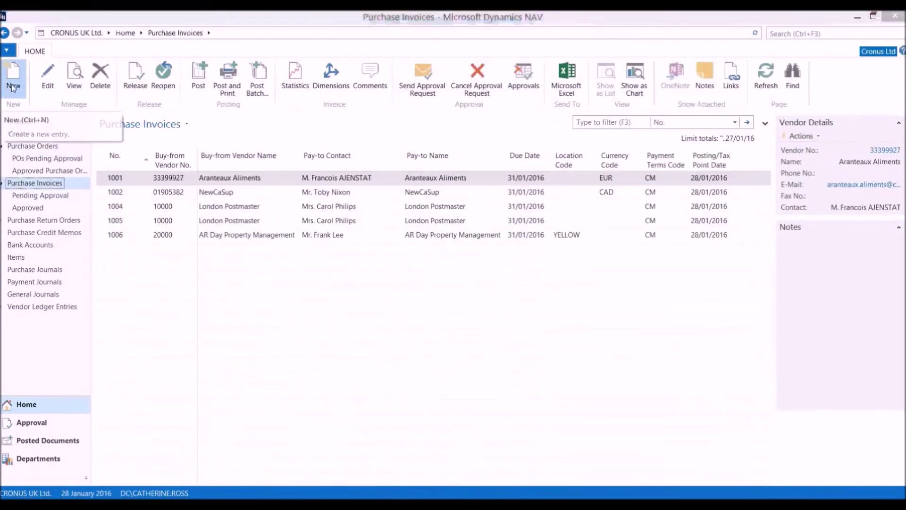
Open a blank new purchase invoice to view its Copy Document command, and close it.
left_click(13, 85)
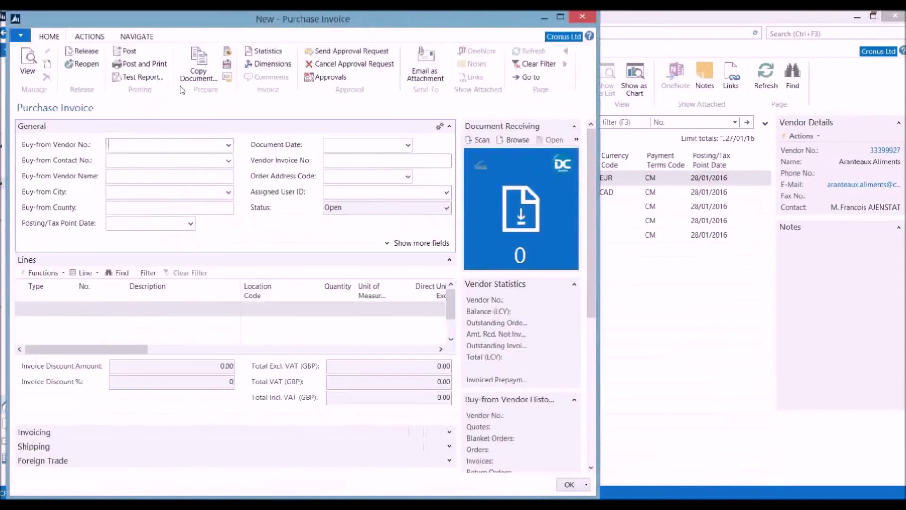
left_click(570, 484)
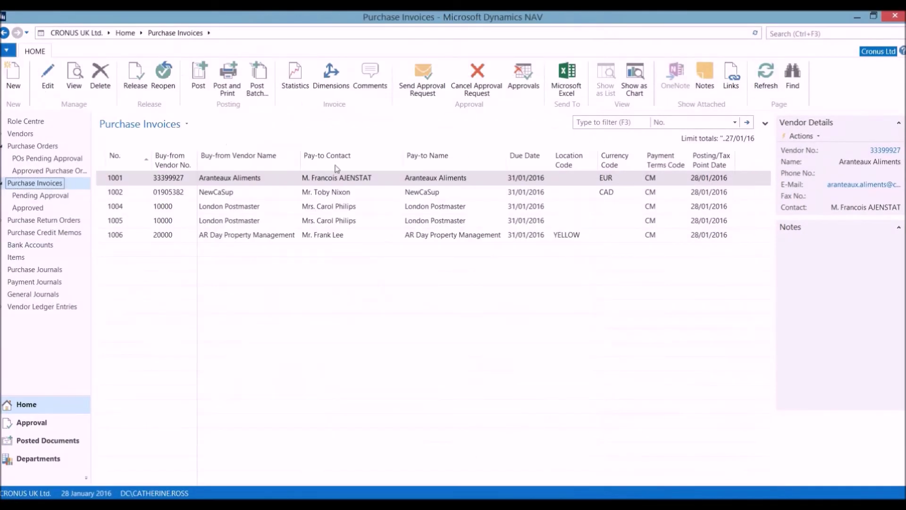
Create a new purchase credit memo from the Purchase Credit Memos list and show its document functions.
left_click(70, 235)
left_click(11, 82)
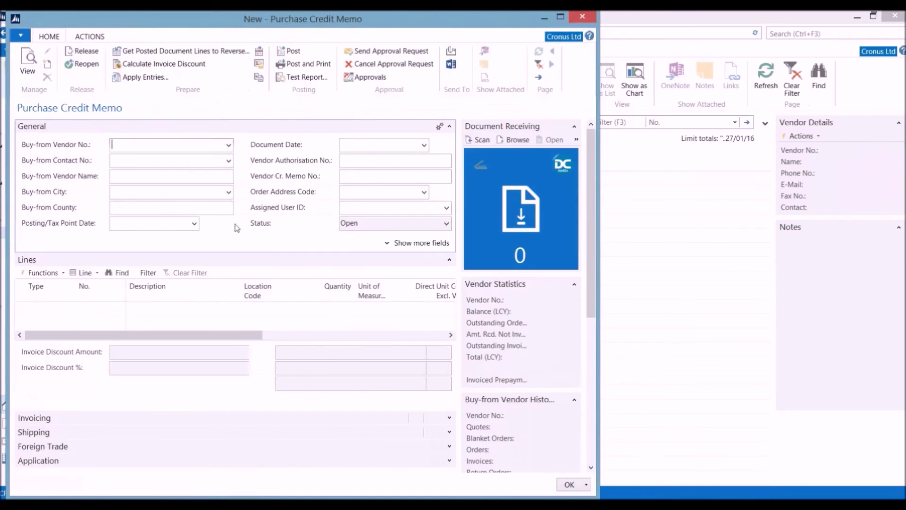
left_click(127, 159)
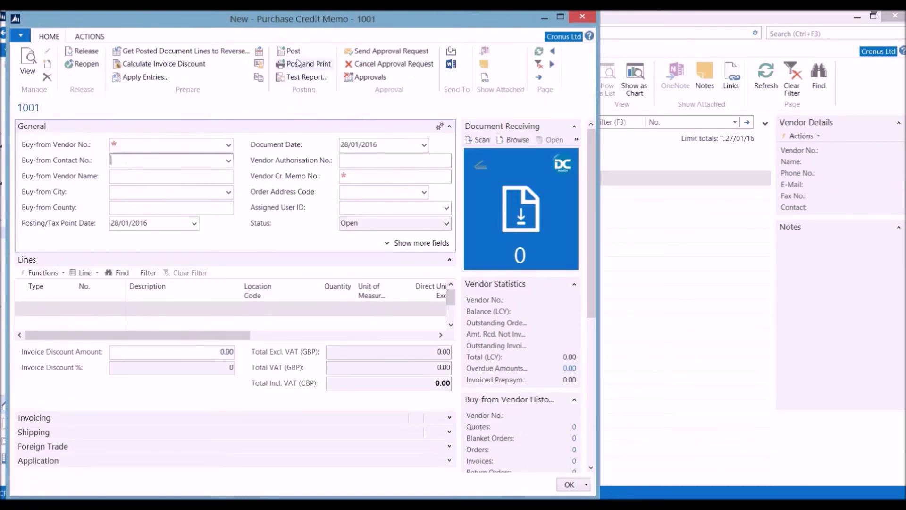
left_click(87, 37)
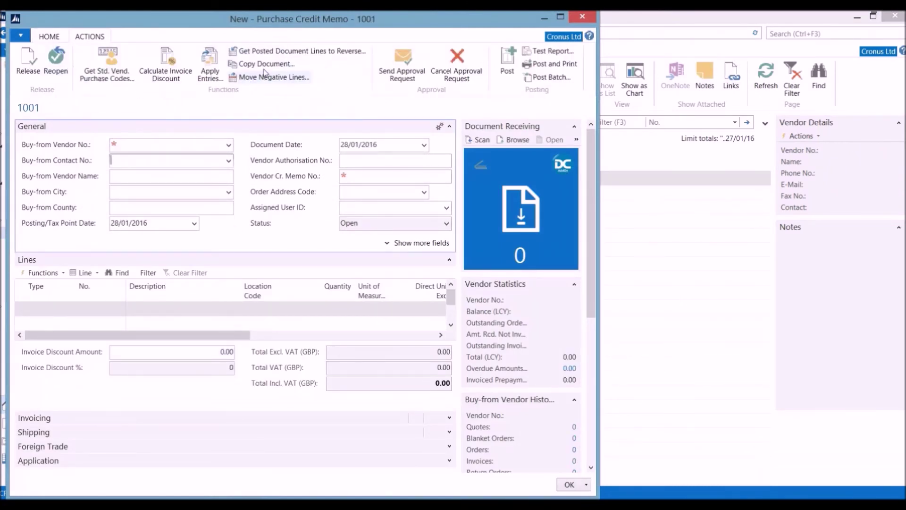